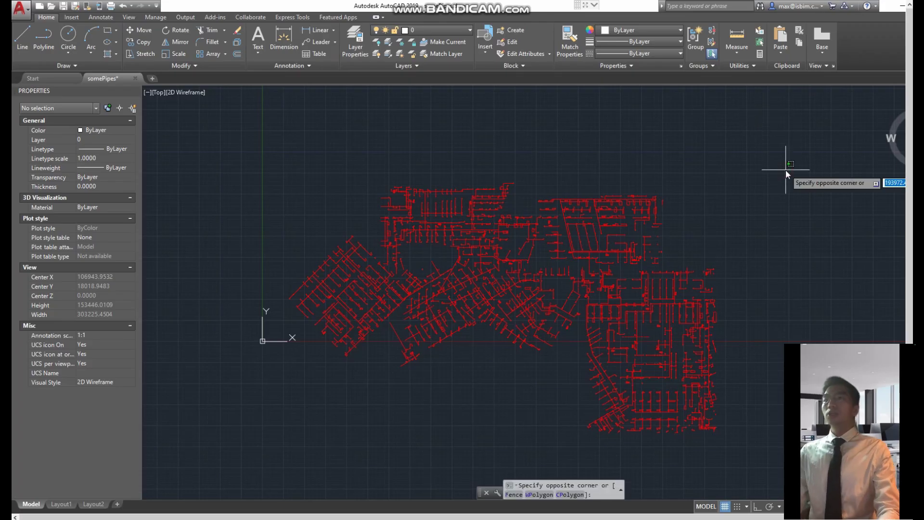
- Cancel the selection, zoom into the somePipes pipe network, and bring up the window switcher
click(785, 169)
key(Escape)
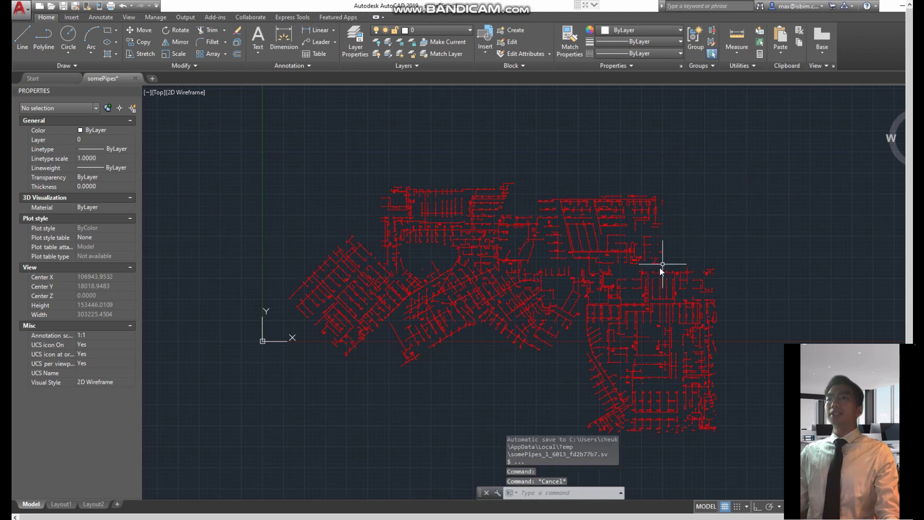
scroll(700, 357, up, 5)
middle_drag(549, 253, 613, 331)
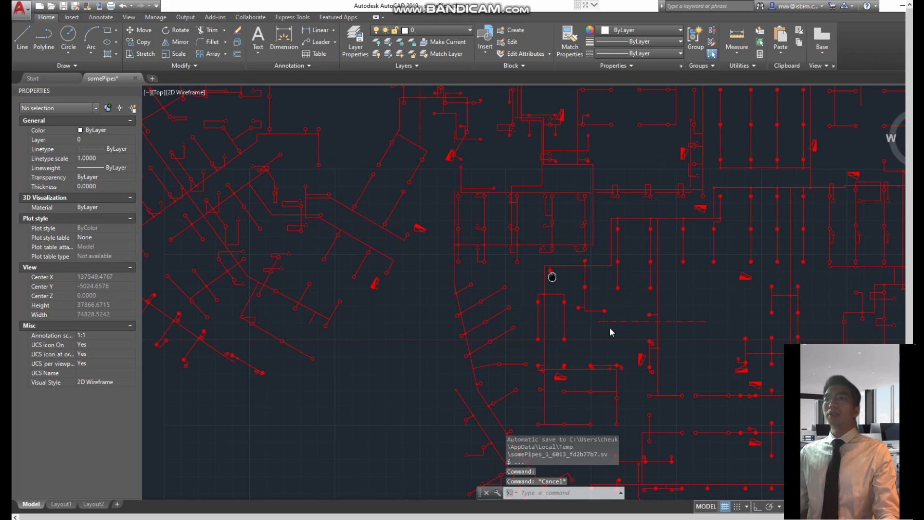
key(alt+Tab)
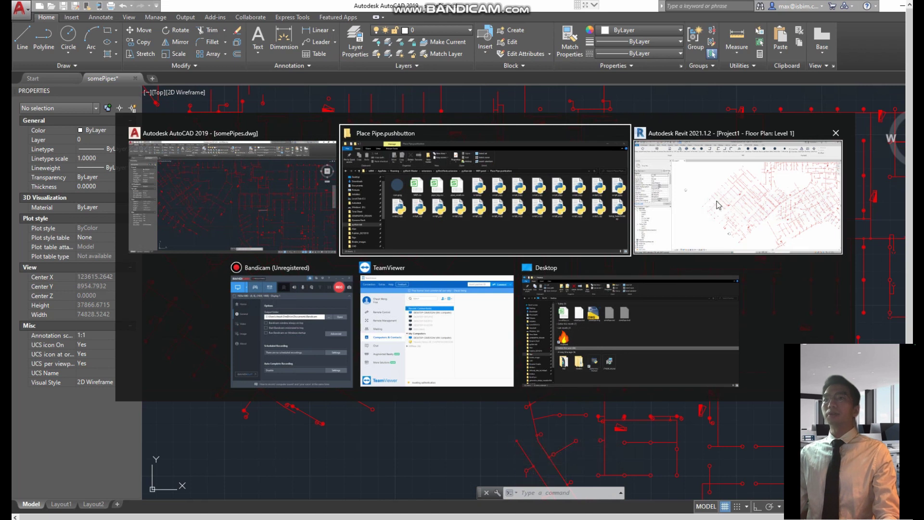
- Switch to the Revit Level 1 plan, zoom in, and dismiss the save reminder
click(717, 205)
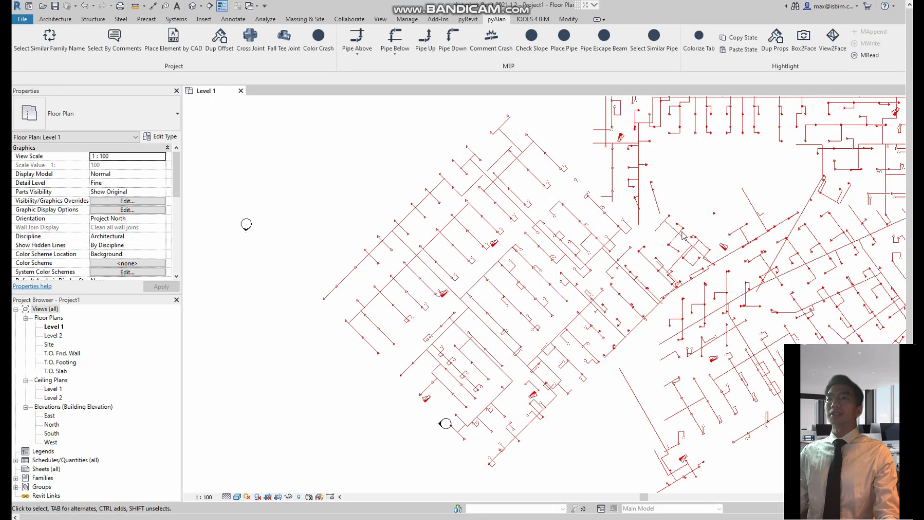
scroll(387, 359, up, 2)
scroll(357, 349, up, 2)
scroll(355, 351, up, 2)
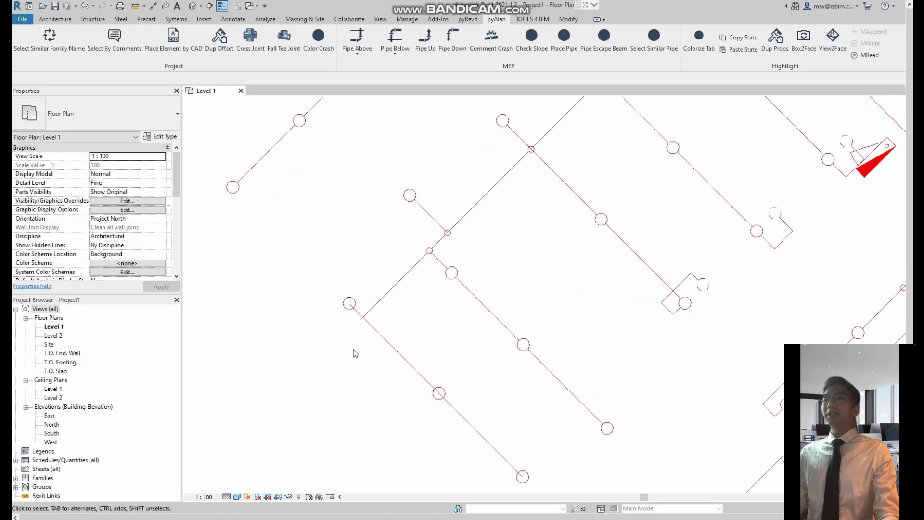
scroll(354, 352, up, 1)
scroll(366, 332, up, 1)
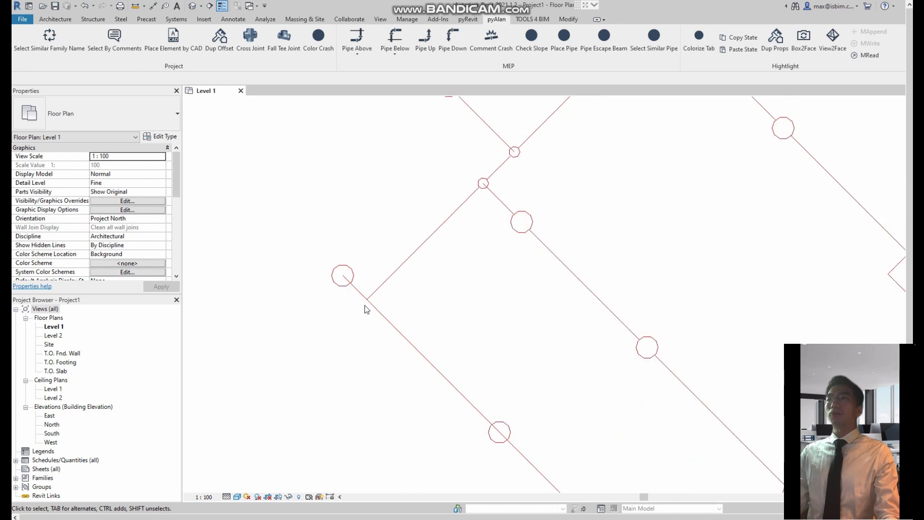
key(Escape)
- Trace the first 150 mm pipe along a CAD line from its circle end to its far end
key(p)
key(i)
click(343, 275)
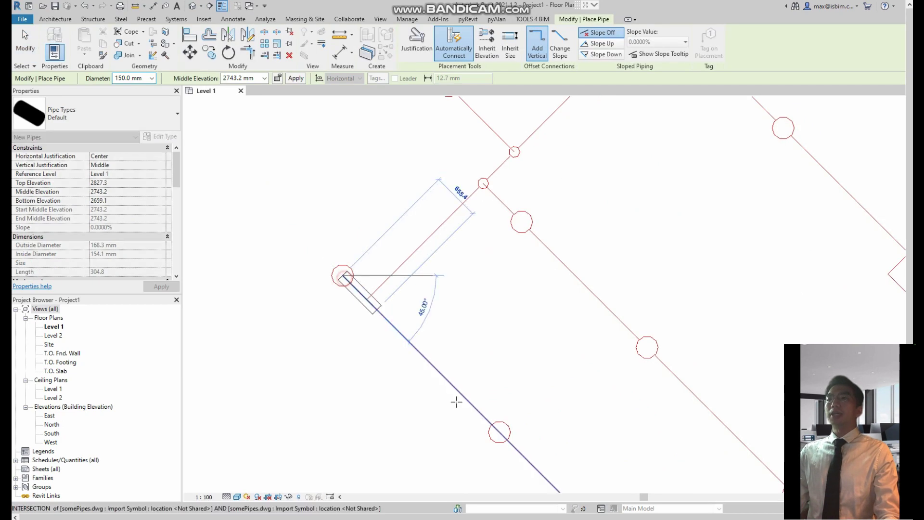
scroll(377, 303, down, 2)
middle_drag(377, 304, 327, 245)
click(438, 360)
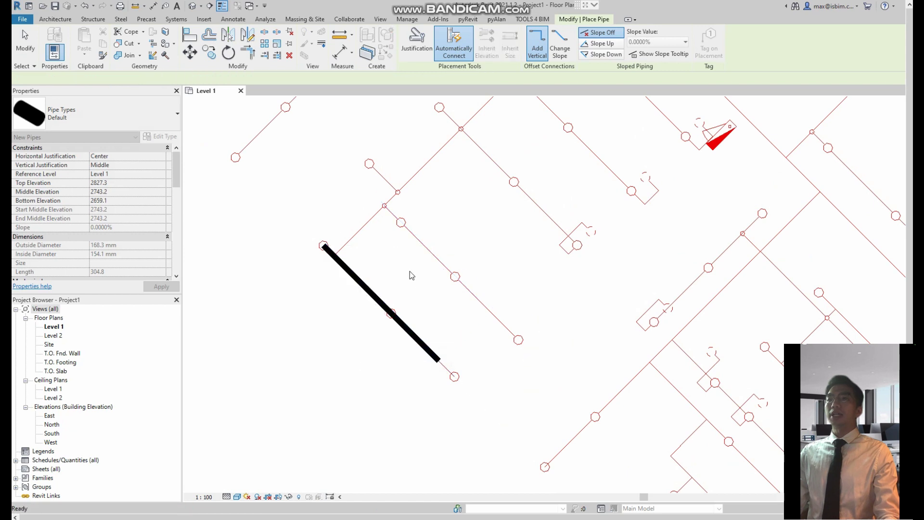
key(Escape)
key(Escape)
- Trace a second pipe along the parallel CAD line, plus a short branch pipe to the junction
key(p)
key(i)
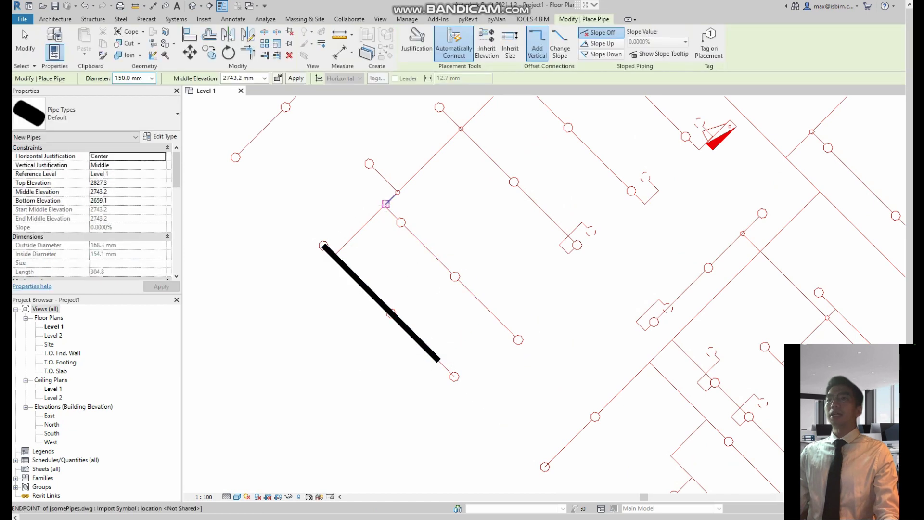
click(384, 205)
click(517, 339)
key(Escape)
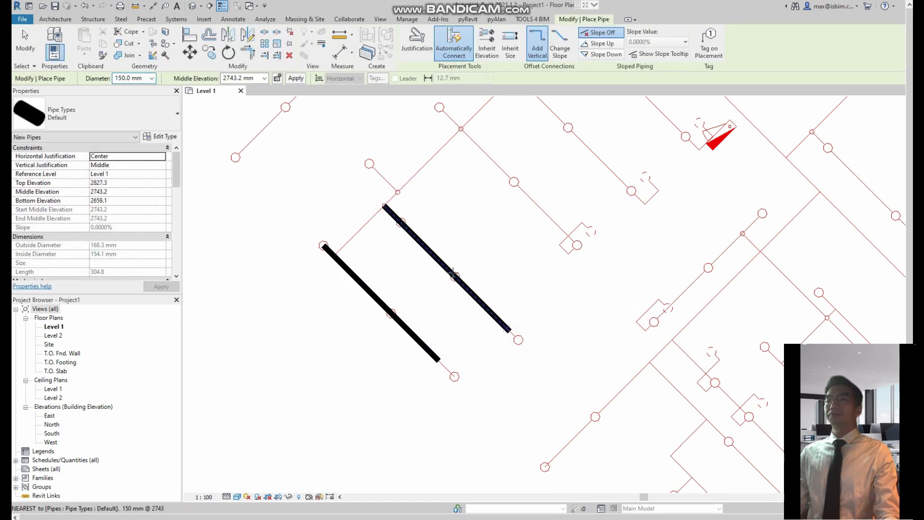
scroll(360, 160, up, 4)
click(360, 160)
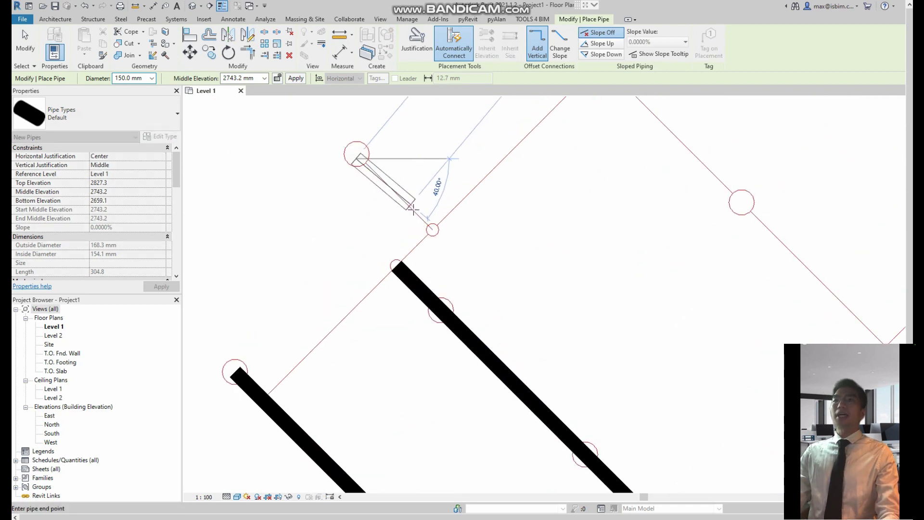
scroll(507, 241, down, 3)
key(Escape)
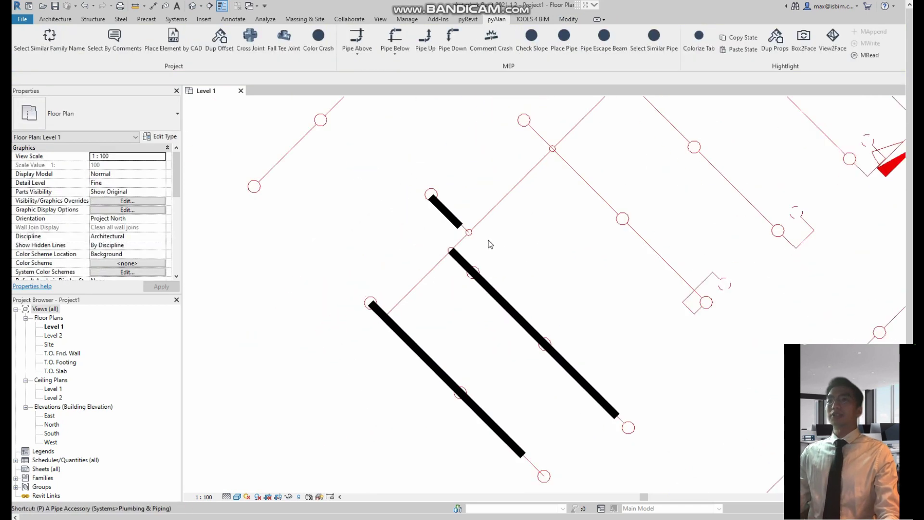
- Start a fourth pipe at the junction node
key(p)
key(i)
click(564, 151)
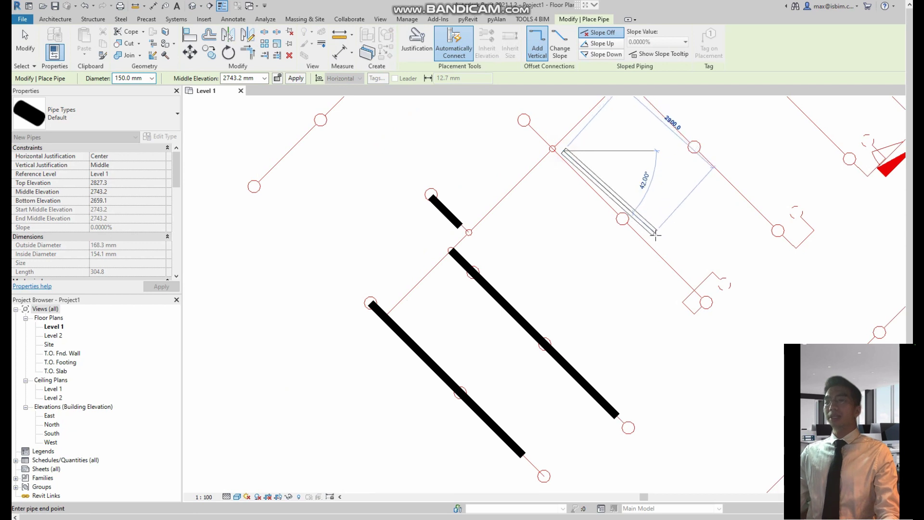
- Finish the fourth pipe at the far circle end
click(669, 256)
key(Escape)
key(Escape)
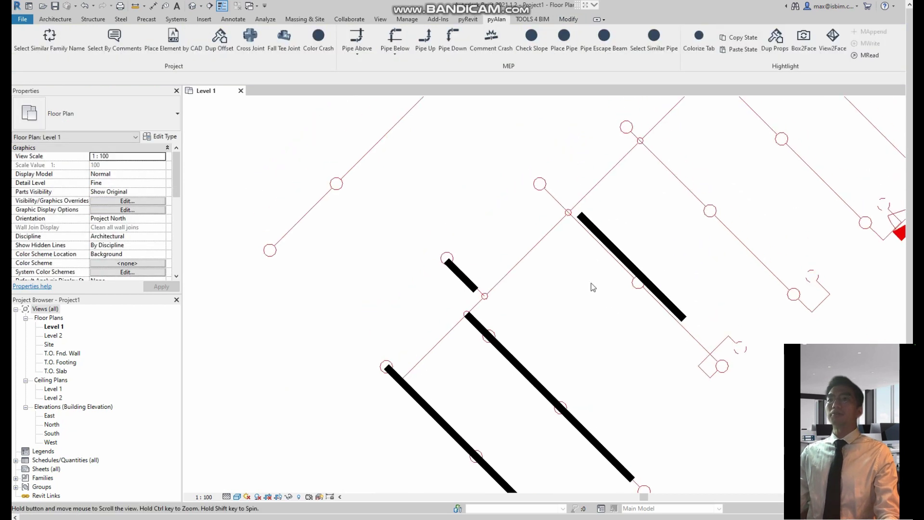
scroll(471, 303, up, 4)
- Align a pipe onto its CAD line with AL
key(a)
key(l)
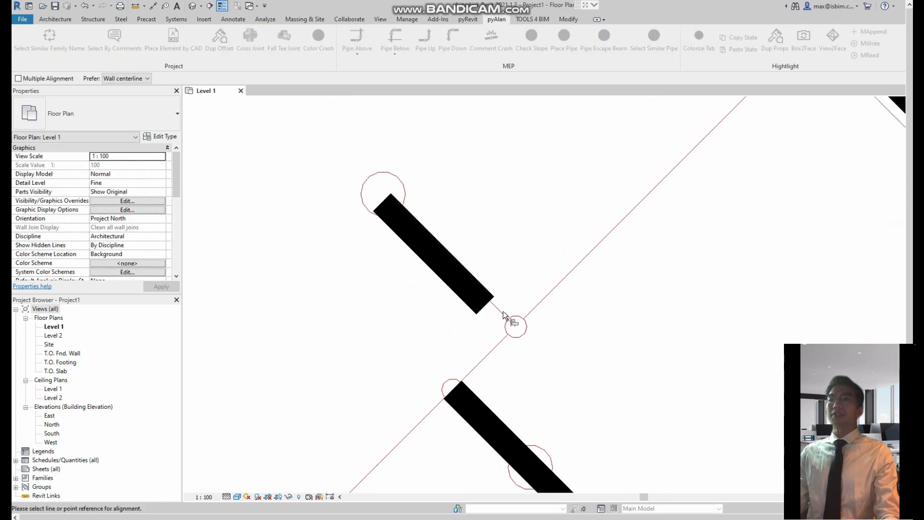
click(455, 281)
scroll(572, 296, down, 3)
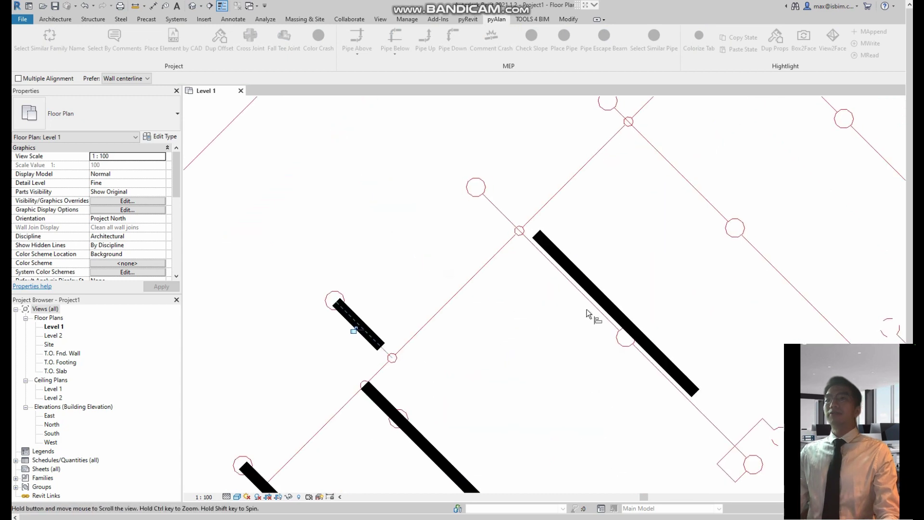
click(668, 364)
scroll(444, 379, down, 2)
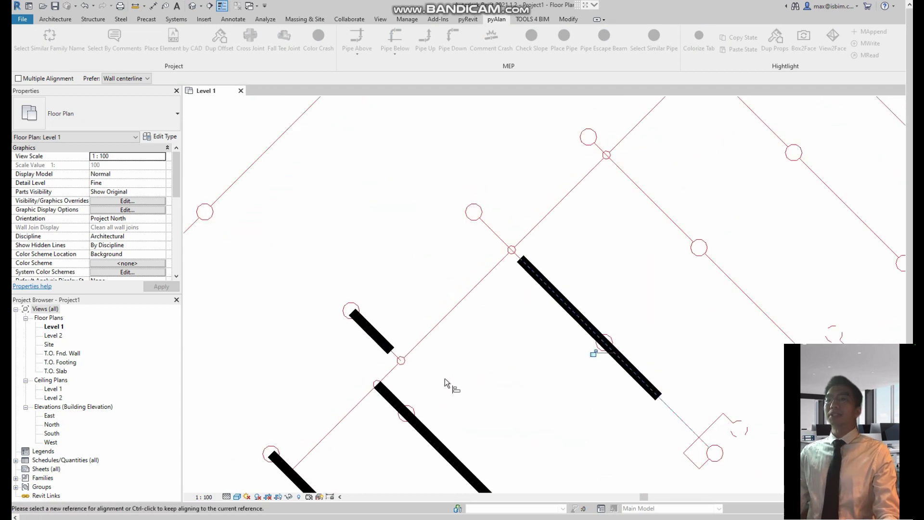
key(Escape)
key(Escape)
scroll(446, 379, down, 2)
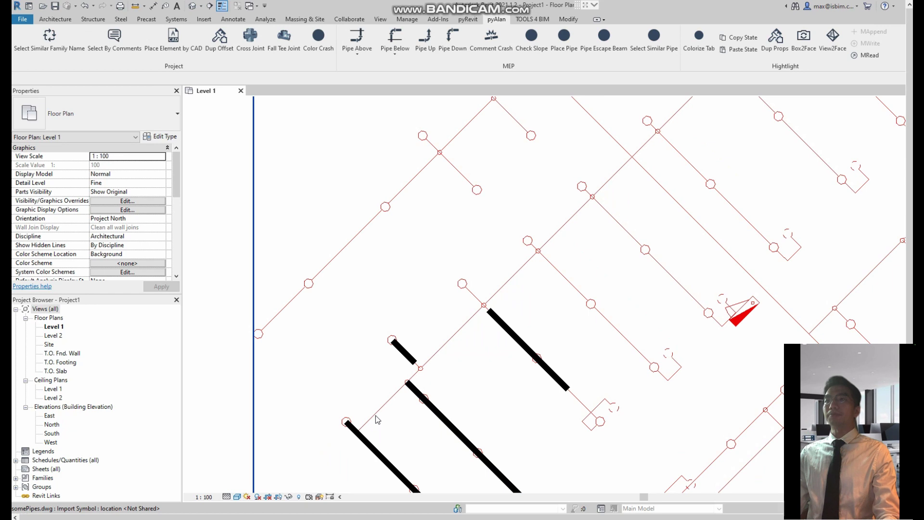
middle_drag(375, 415, 447, 394)
- Draw a connecting pipe from the lower node up to the upper branch
key(p)
key(i)
click(438, 388)
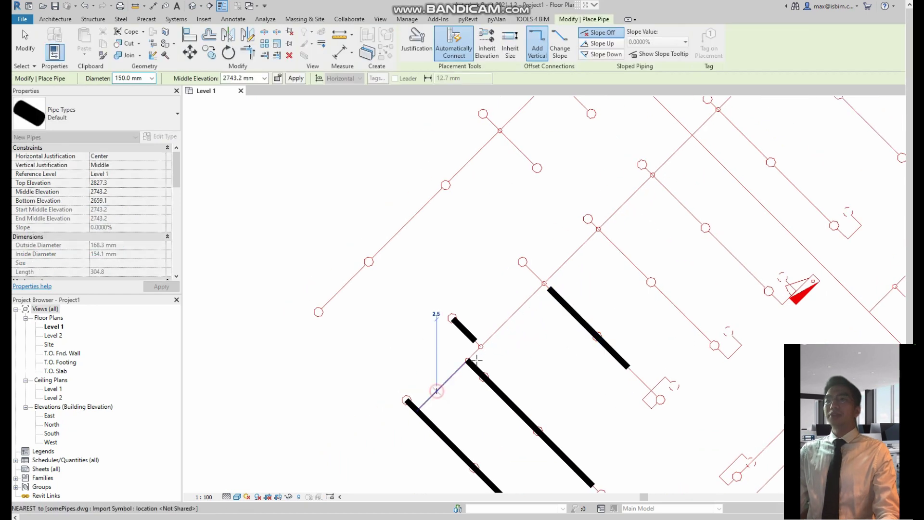
click(496, 332)
key(Escape)
- Zoom and pan out to view the whole traced pipe network at the lower left
scroll(535, 324, down, 2)
scroll(590, 314, down, 2)
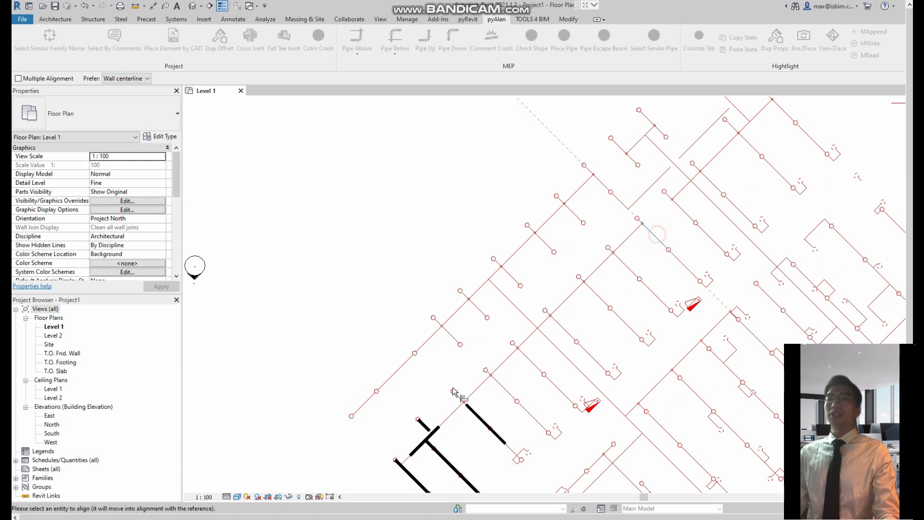
scroll(448, 436, up, 4)
scroll(443, 421, up, 2)
scroll(441, 418, down, 3)
scroll(481, 399, down, 3)
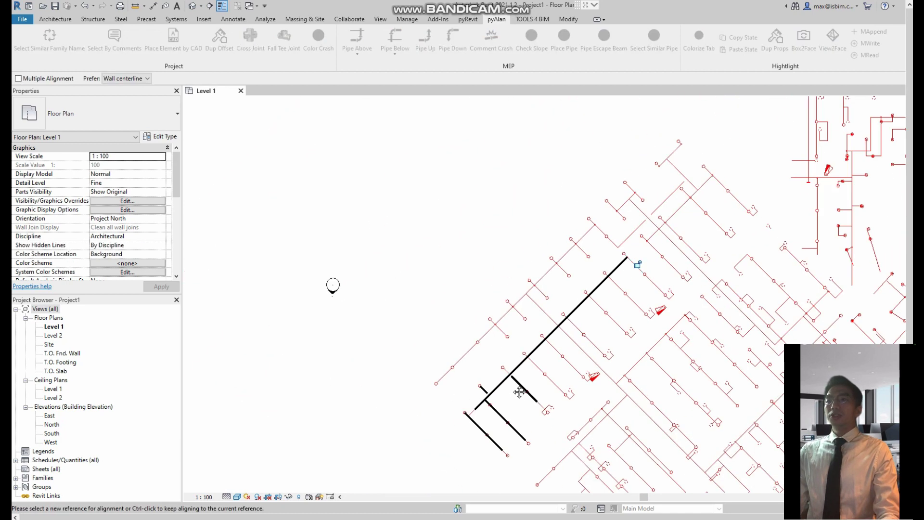
key(Escape)
middle_drag(582, 338, 485, 355)
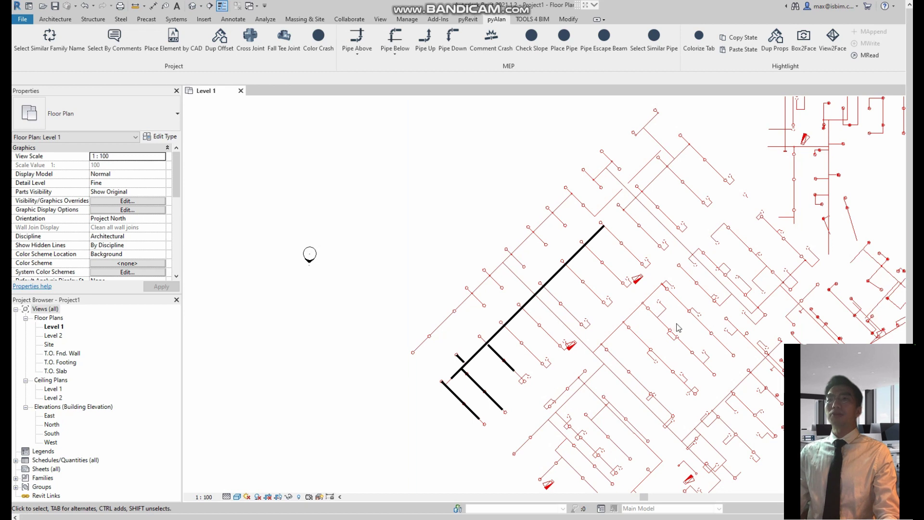
scroll(678, 328, down, 2)
scroll(553, 318, down, 2)
mouse_move(529, 317)
middle_down()
mouse_move(481, 320)
mouse_move(469, 308)
mouse_move(484, 302)
middle_up()
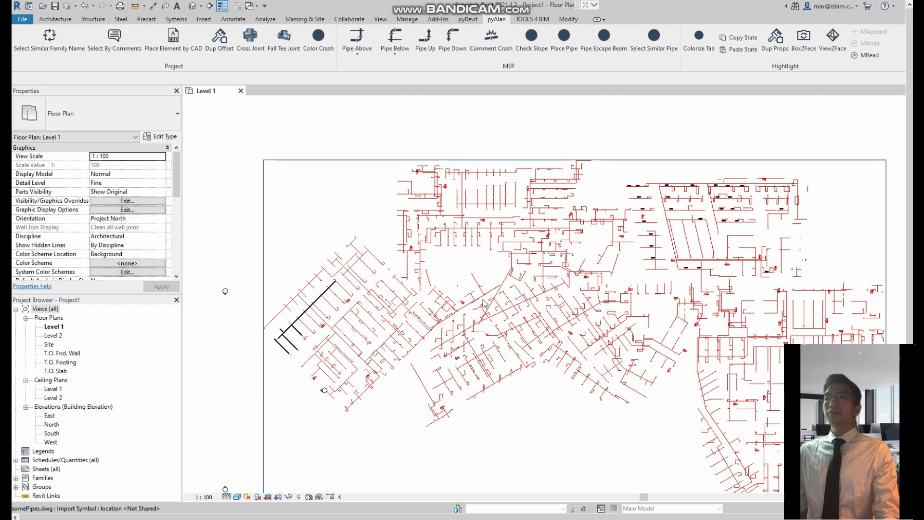
- Switch to AutoCAD and zoom into the somePipes drawing's red pipe lines
scroll(484, 302, up, 3)
key(alt+Tab)
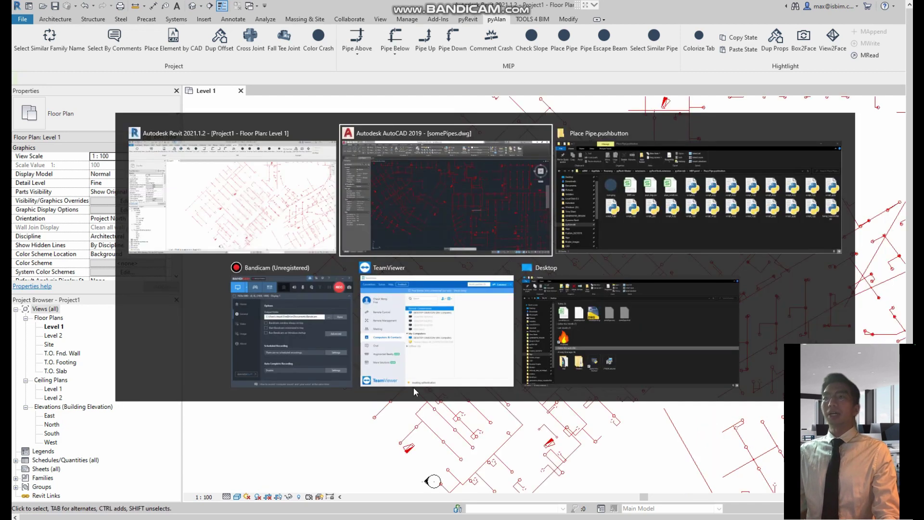
click(458, 207)
scroll(472, 259, up, 1)
scroll(472, 258, up, 1)
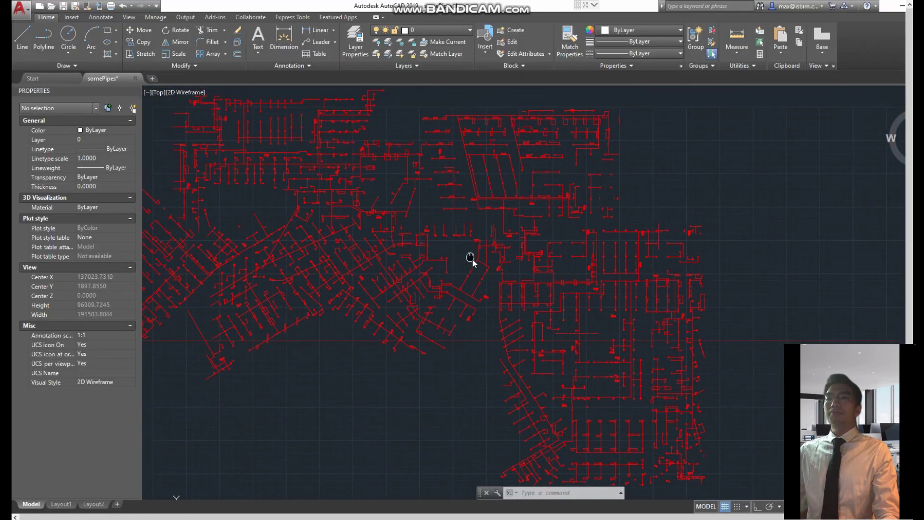
scroll(473, 258, up, 1)
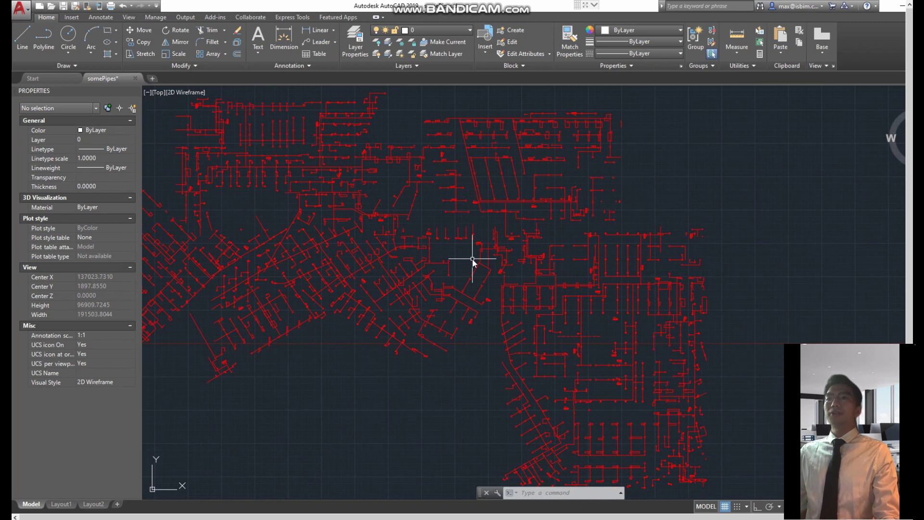
- Run DATAEXTRACTION editing the saved test.dxe, keeping Line objects and coordinate properties
text(data)
key(Return)
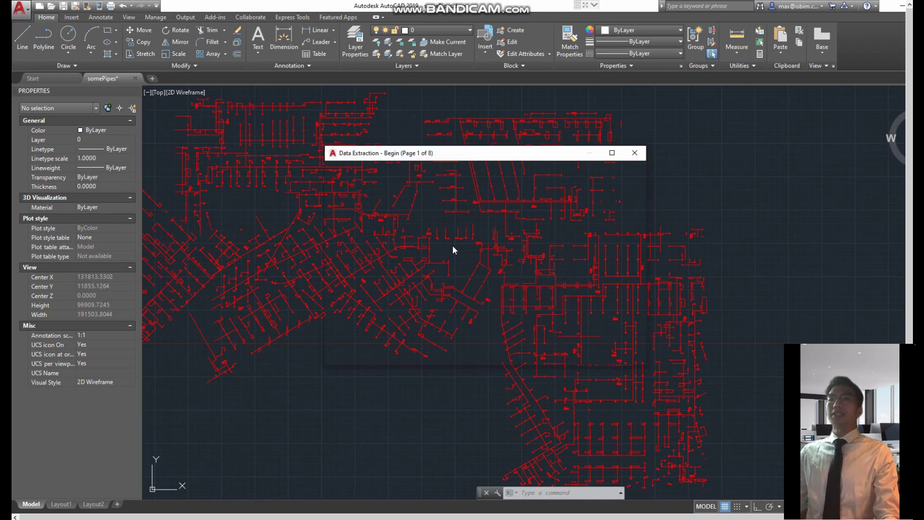
click(363, 264)
click(564, 277)
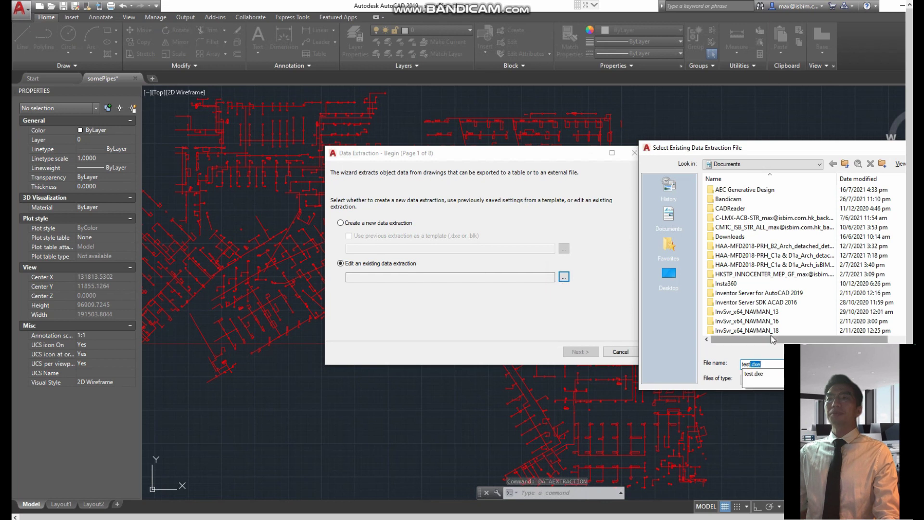
double_click(751, 340)
click(580, 352)
click(581, 351)
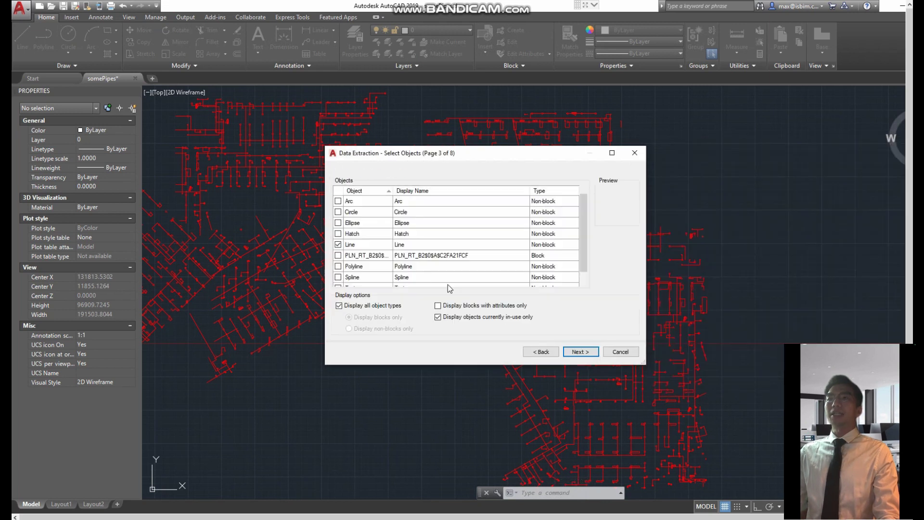
click(580, 351)
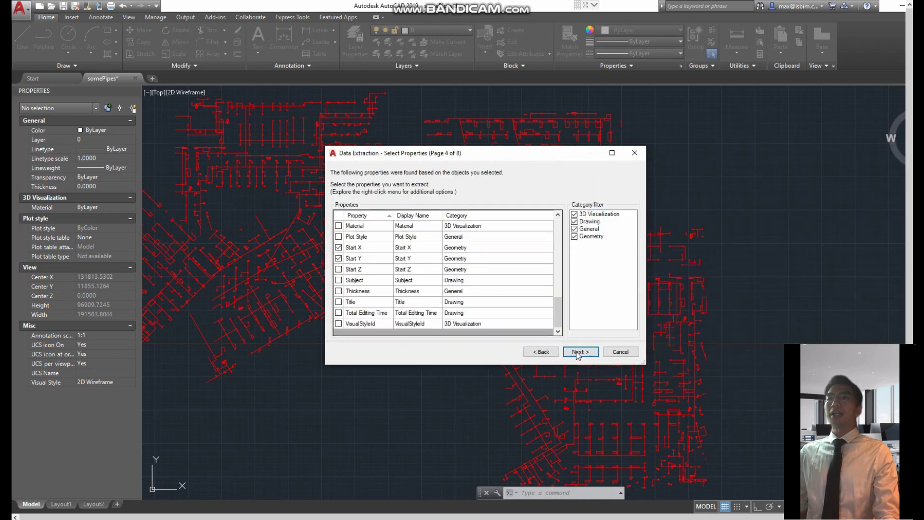
click(581, 351)
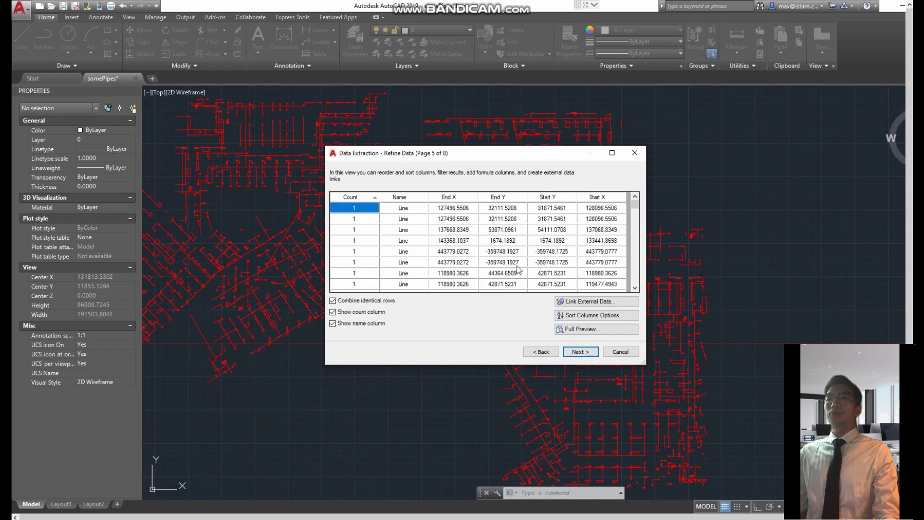
click(579, 352)
- Point the CSV output location to the Place Pipe.pushbutton plug-in folder using its copied path
click(363, 215)
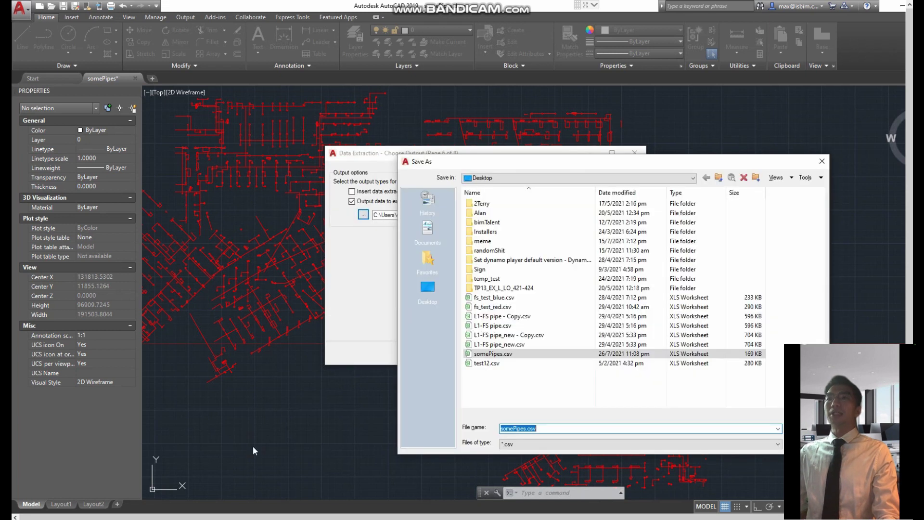
key(alt+Tab)
click(636, 229)
click(518, 283)
key(ctrl+c)
key(alt+Tab)
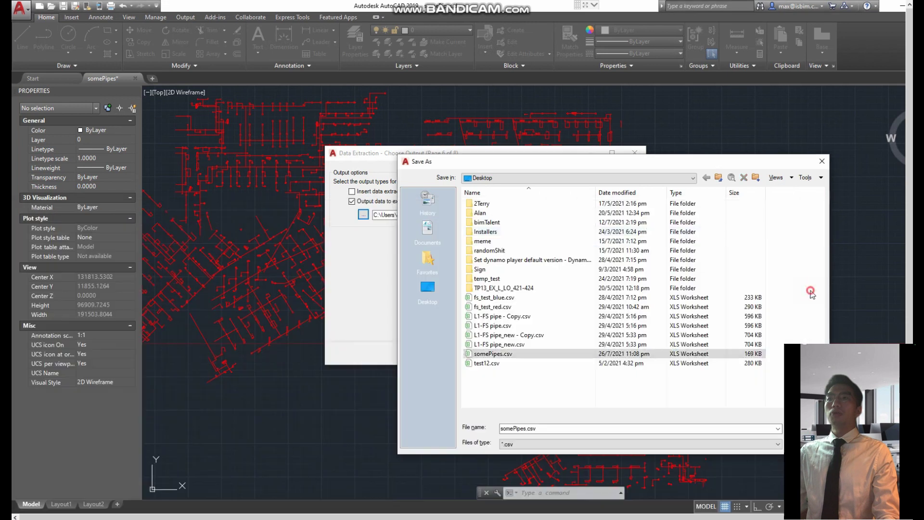
key(ctrl+v)
key(Return)
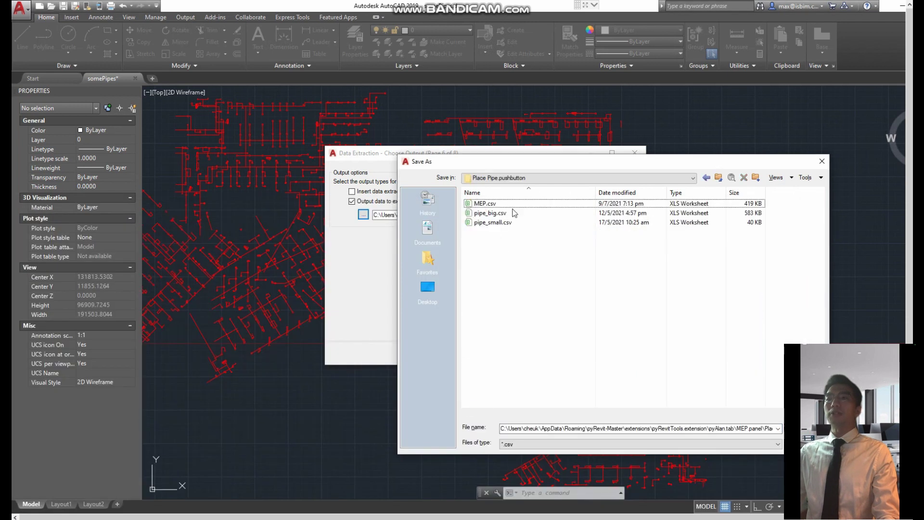
- Overwrite MEP.csv with the extracted line coordinates and open it in the spreadsheet
click(486, 203)
key(Return)
click(607, 336)
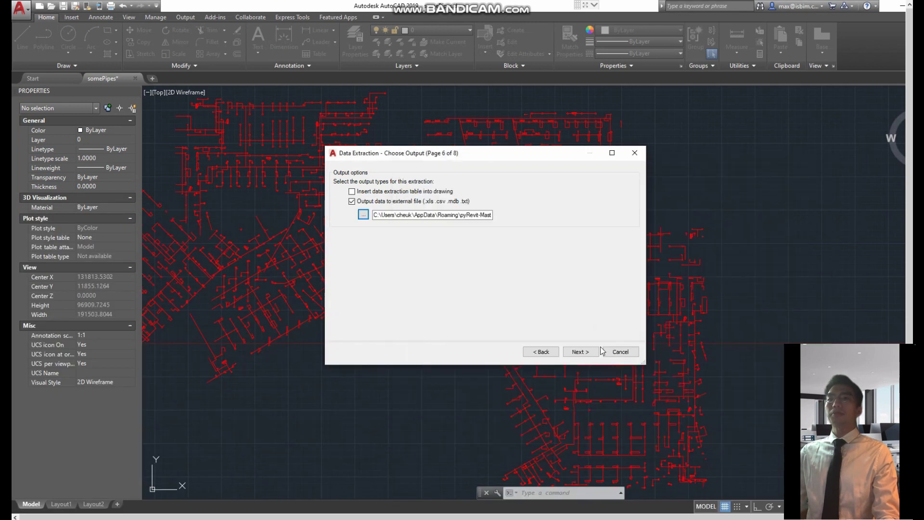
click(579, 351)
key(alt+Tab)
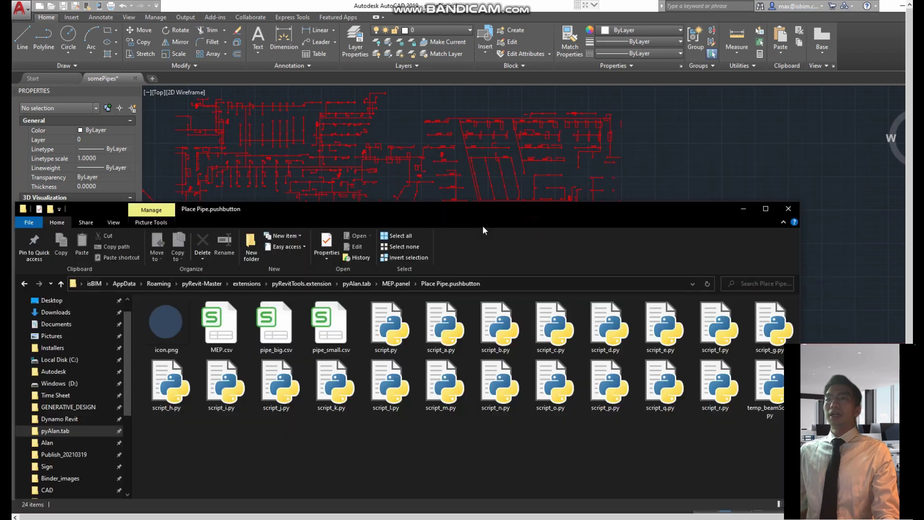
double_click(222, 321)
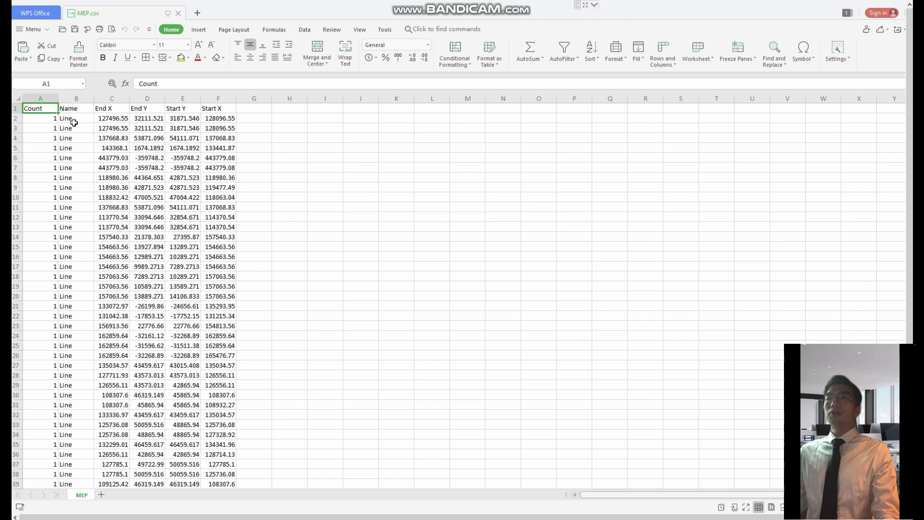
- Scroll through the MEP.csv start/end coordinate rows in WPS, then return to Revit
scroll(92, 137, down, 1)
scroll(93, 139, up, 1)
scroll(96, 142, down, 1)
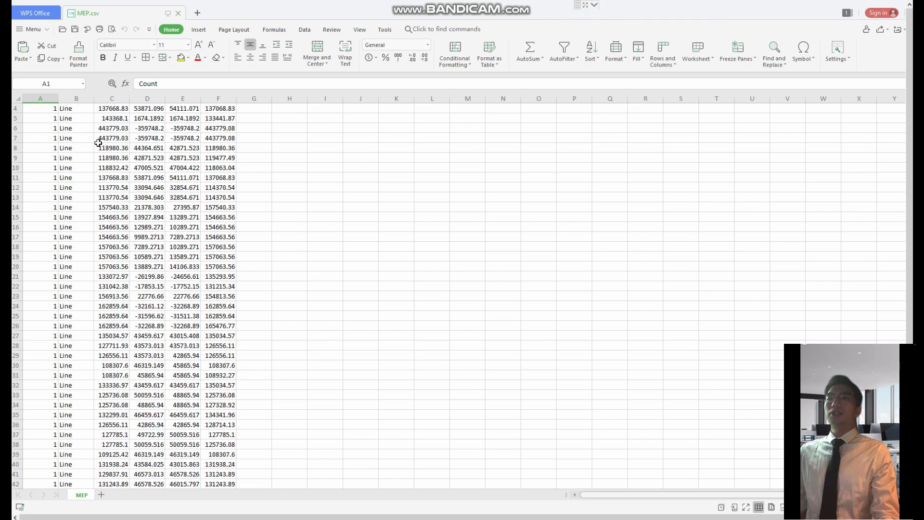
scroll(106, 152, down, 15)
scroll(105, 152, down, 12)
scroll(106, 152, down, 12)
scroll(105, 152, down, 10)
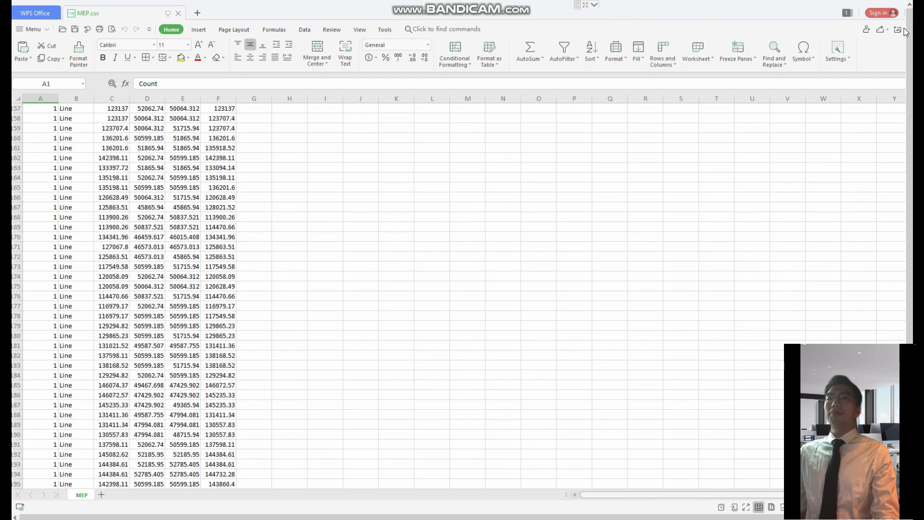
scroll(616, 187, up, 5)
scroll(611, 190, up, 8)
scroll(597, 193, up, 3)
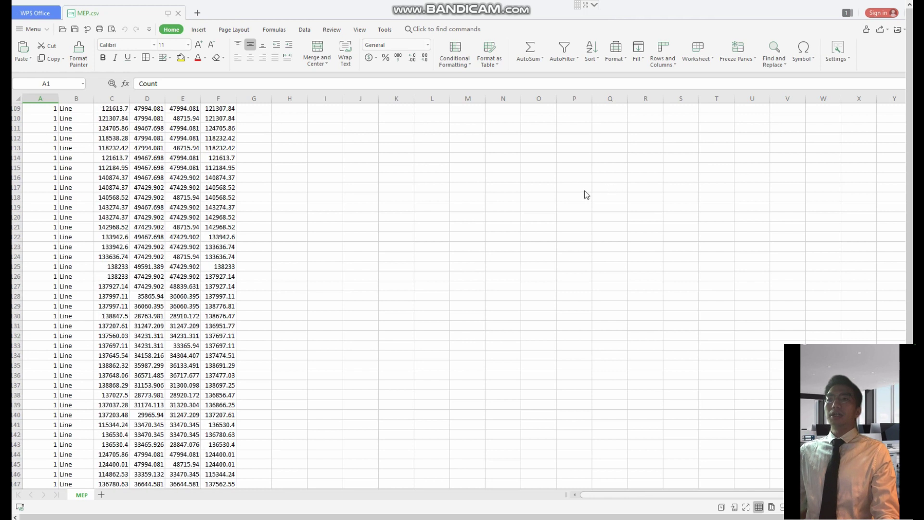
key(alt+Tab)
- Run pyAlan's Place Pipe plug-in to generate 2426 pipes from MEP.csv on Level 1
click(131, 313)
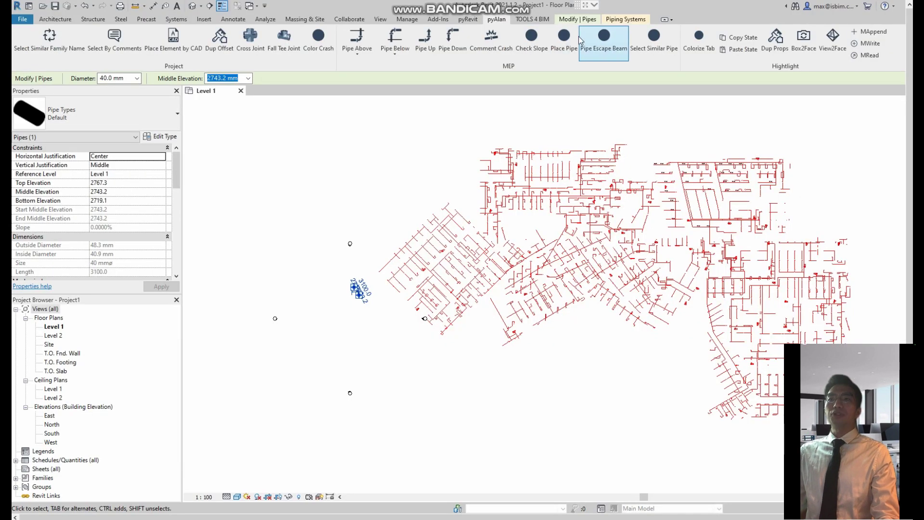
click(557, 49)
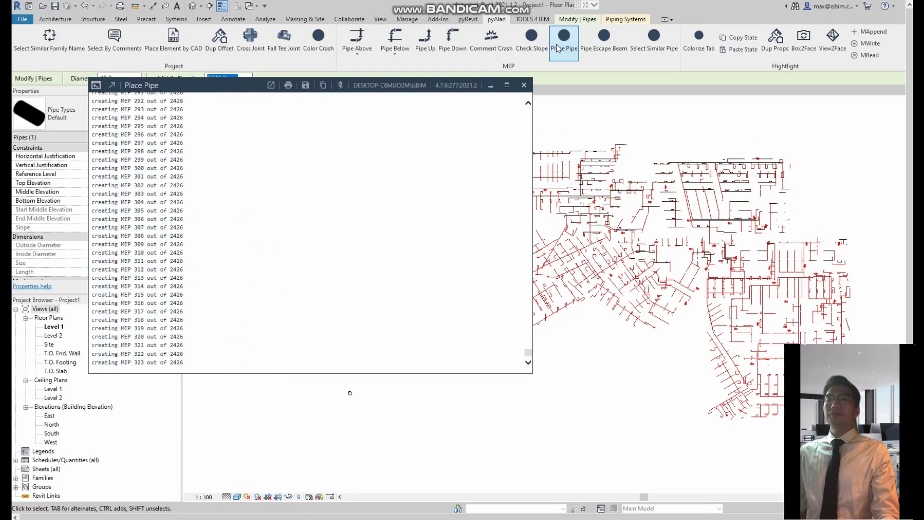
scroll(678, 208, up, 3)
scroll(678, 208, up, 1)
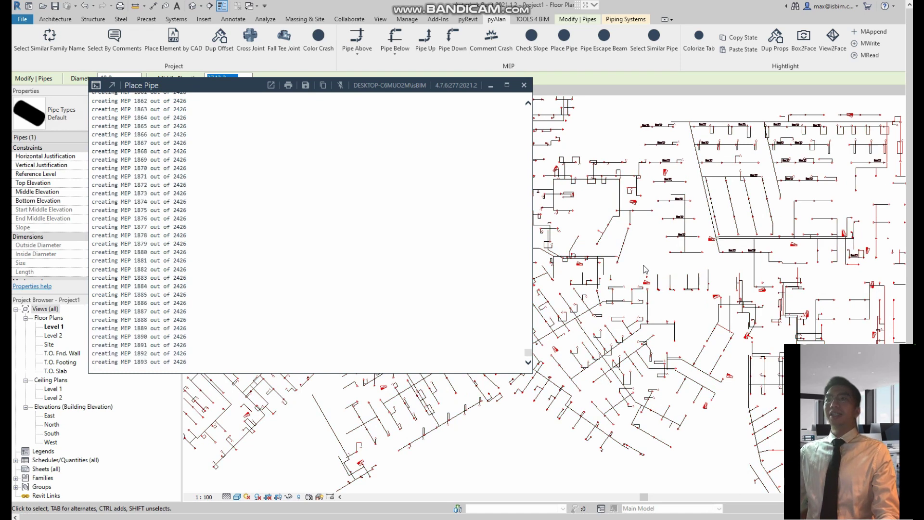
- Close the pyRevit output log, then zoom and orbit the 3D view onto pipes between the slabs
click(524, 85)
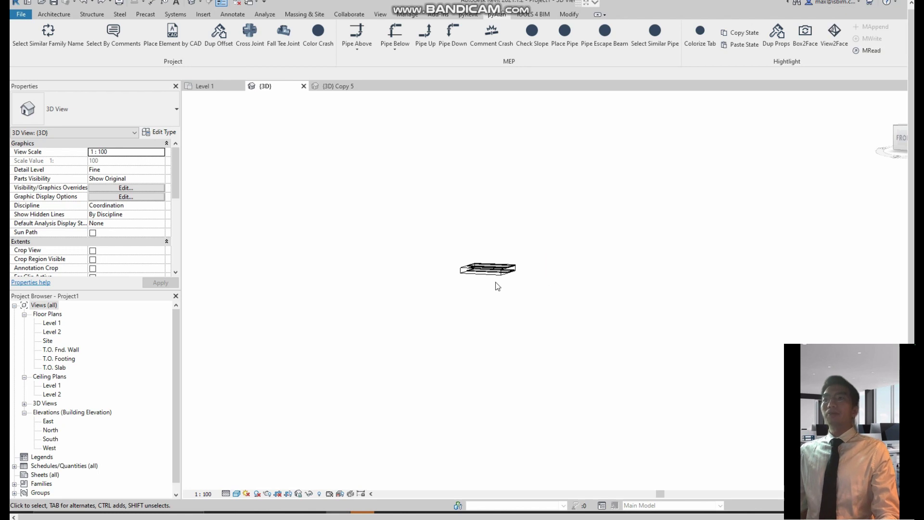
scroll(498, 286, up, 3)
scroll(498, 286, up, 2)
scroll(587, 294, up, 2)
scroll(614, 279, up, 2)
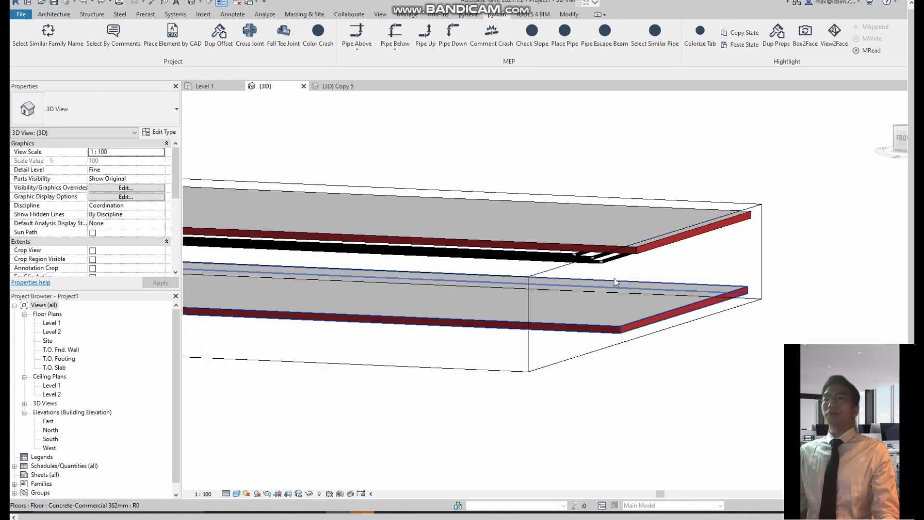
mouse_move(614, 278)
shift+middle_down()
mouse_move(596, 268)
mouse_move(509, 274)
mouse_move(595, 270)
mouse_move(537, 290)
shift+middle_up()
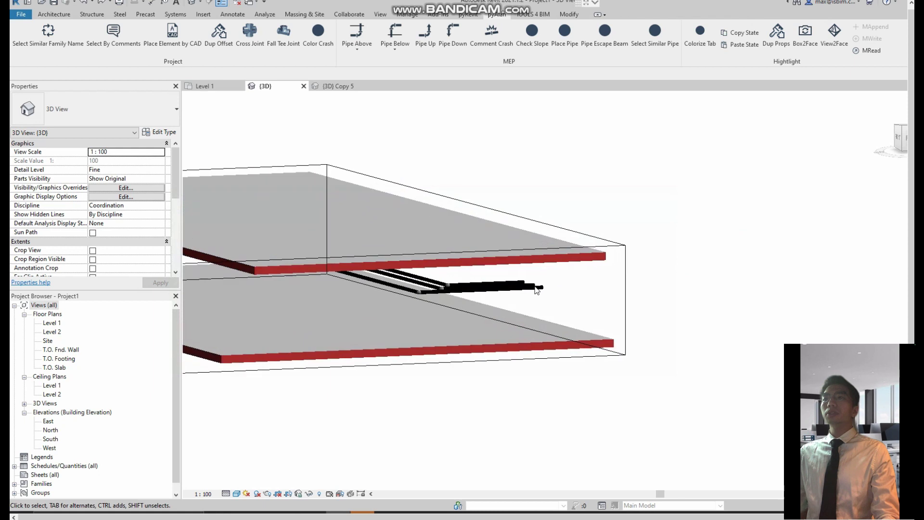
scroll(537, 289, up, 1)
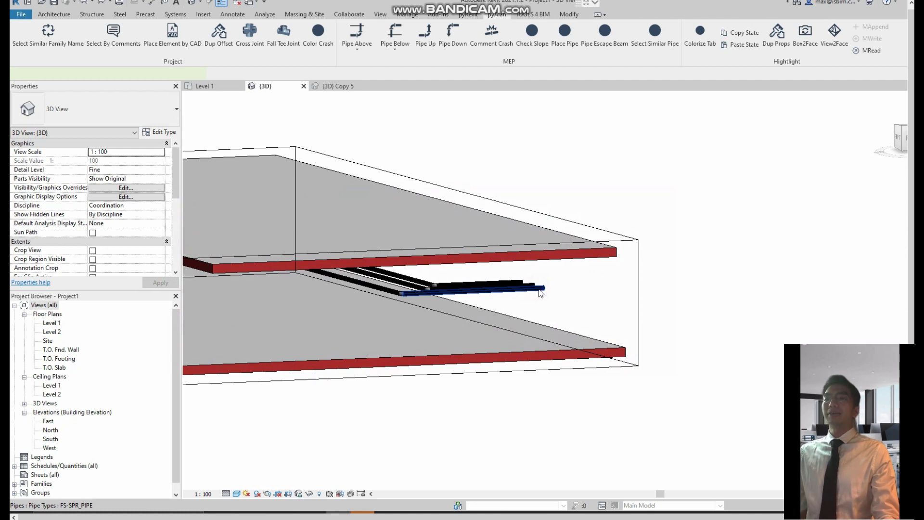
- Draw a vertical 150 mm riser from a placed pipe's end up to 4000 mm
click(540, 293)
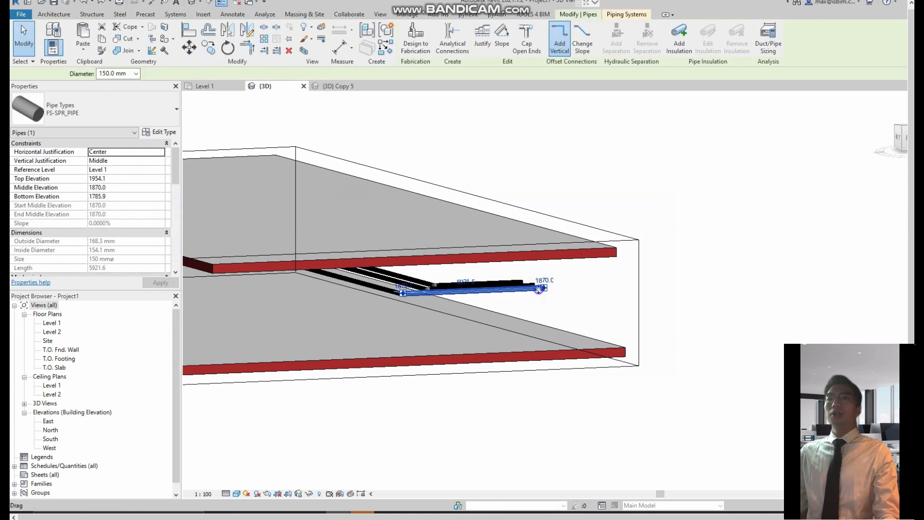
right_click(540, 291)
click(609, 47)
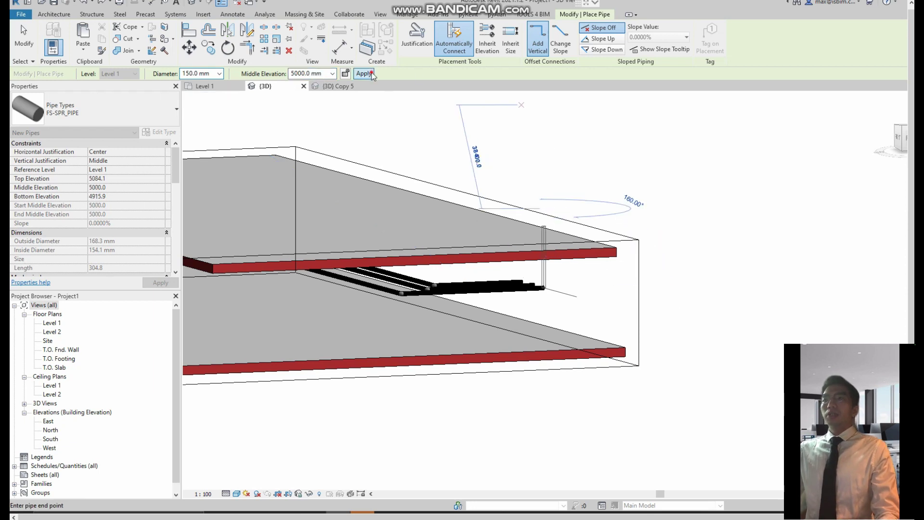
click(364, 73)
key(Escape)
key(Escape)
- Zoom in on the new riser and select it to check its length
scroll(530, 241, up, 4)
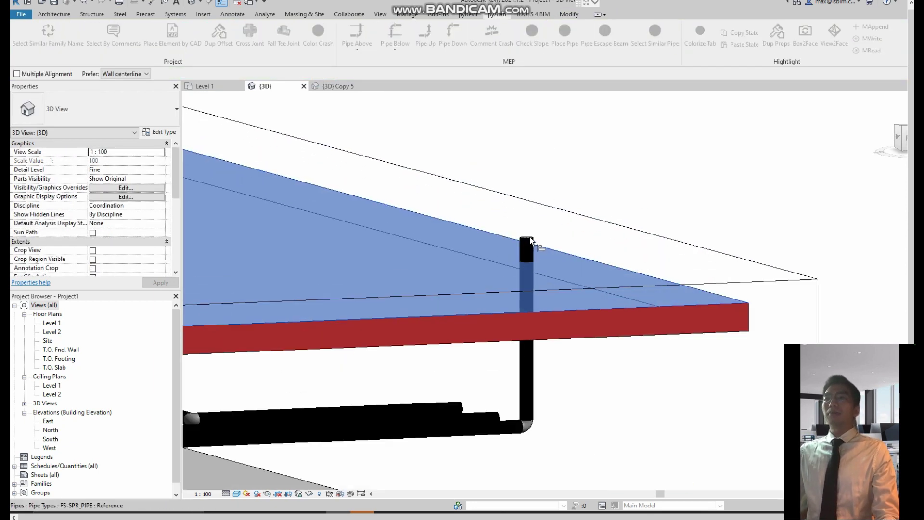
scroll(491, 310, up, 2)
mouse_move(530, 239)
middle_down()
mouse_move(491, 310)
mouse_move(473, 262)
middle_up()
scroll(494, 307, down, 3)
key(Escape)
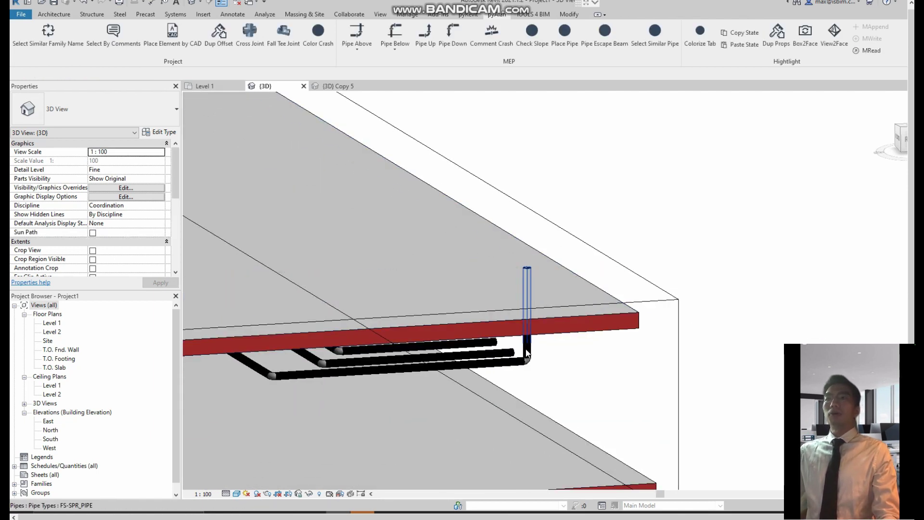
click(527, 352)
scroll(528, 354, up, 2)
click(533, 376)
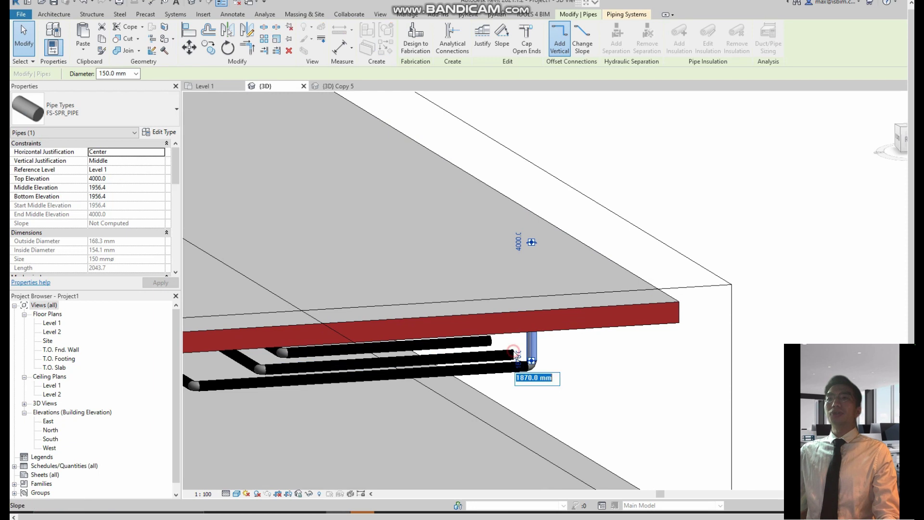
shift+middle_drag(521, 358, 514, 361)
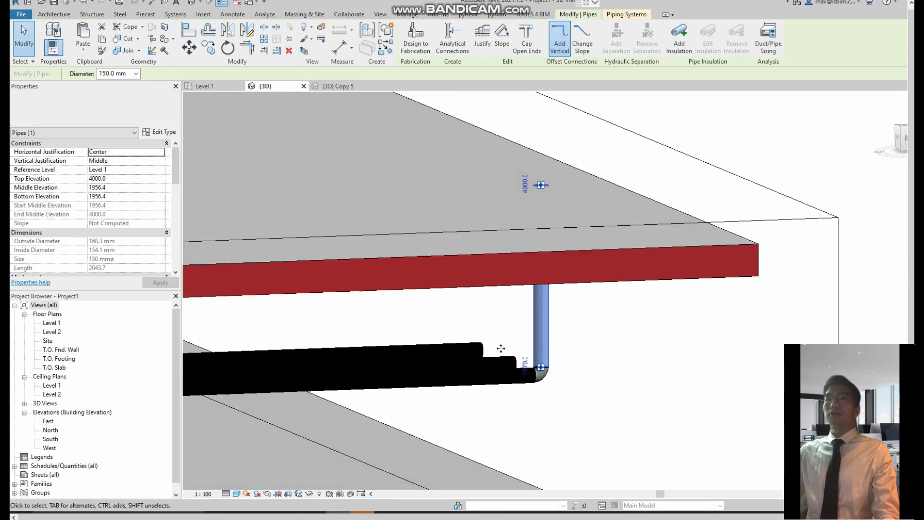
- Add a second vertical riser from a neighbouring horizontal pipe end up to 4000 mm
right_click(514, 362)
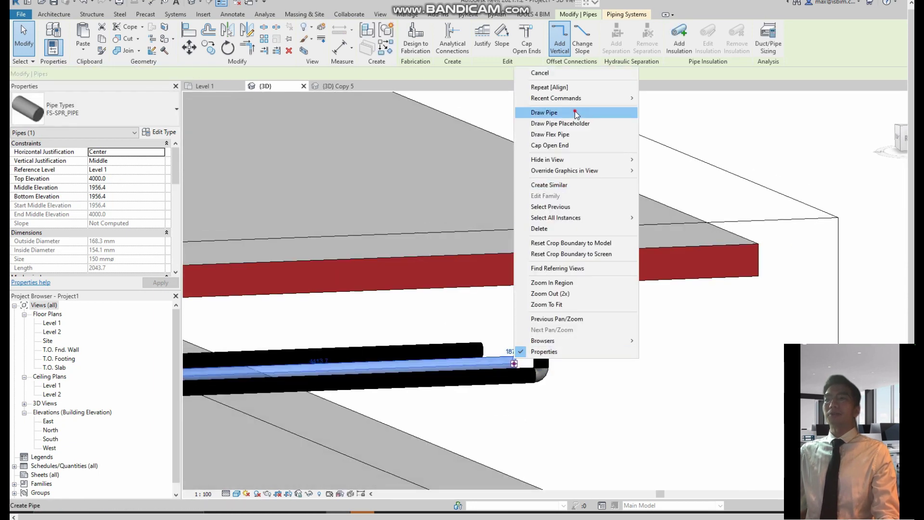
key(Escape)
key(p)
key(i)
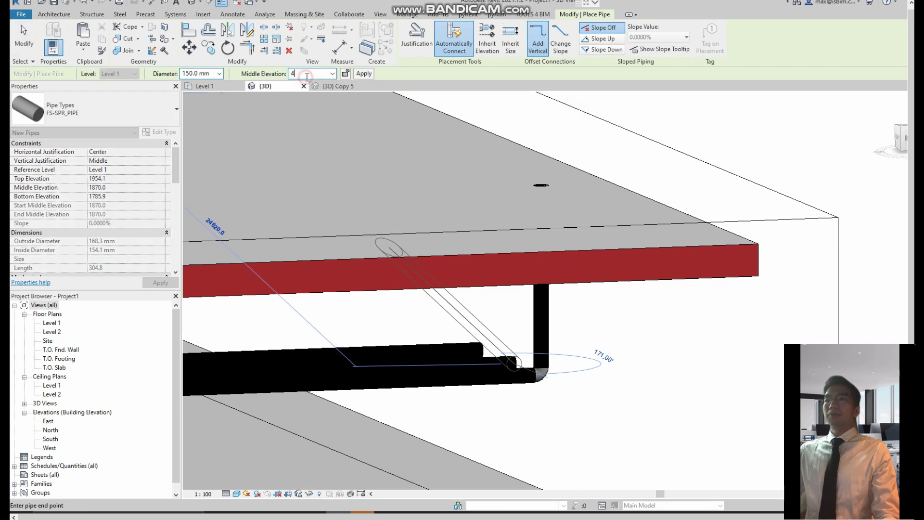
key(Escape)
key(Escape)
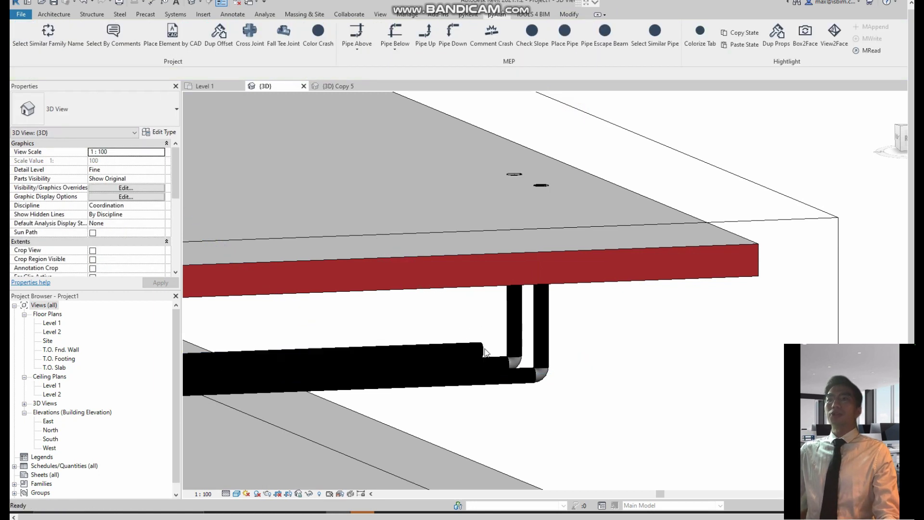
- Add a third riser from the next horizontal pipe via Draw Pipe, then orbit out to both slabs
click(482, 349)
right_click(482, 347)
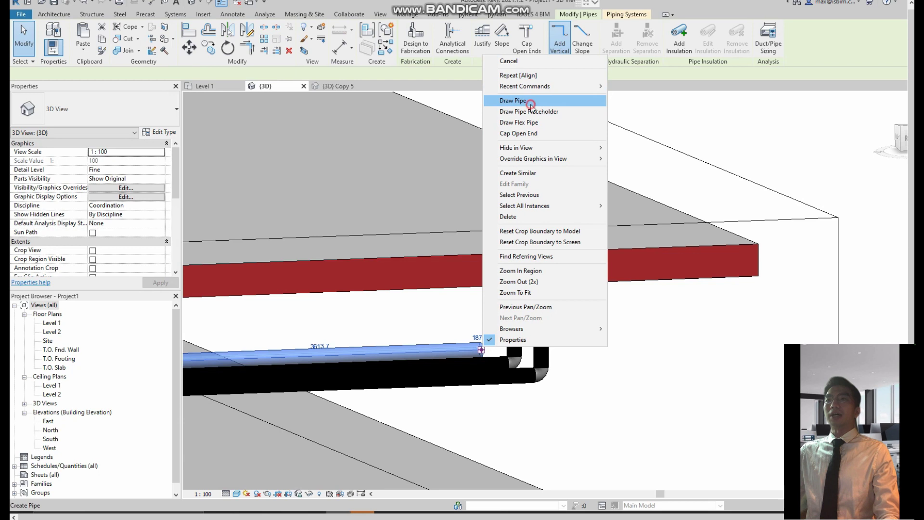
click(513, 100)
text(4000)
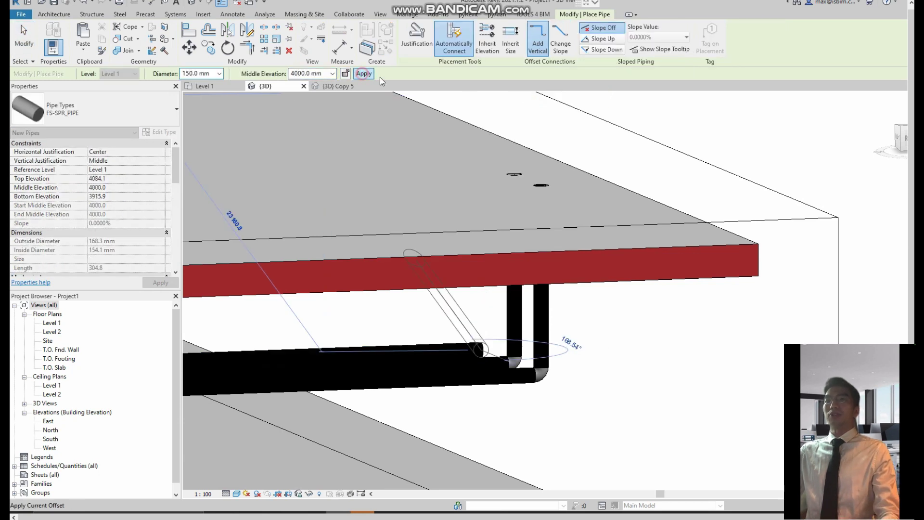
key(Escape)
scroll(501, 221, down, 5)
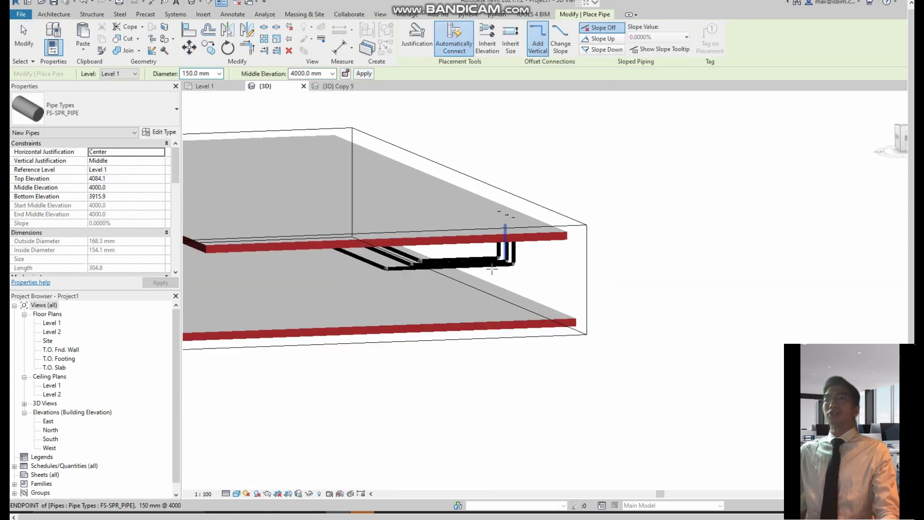
shift+middle_drag(506, 220, 432, 218)
key(Escape)
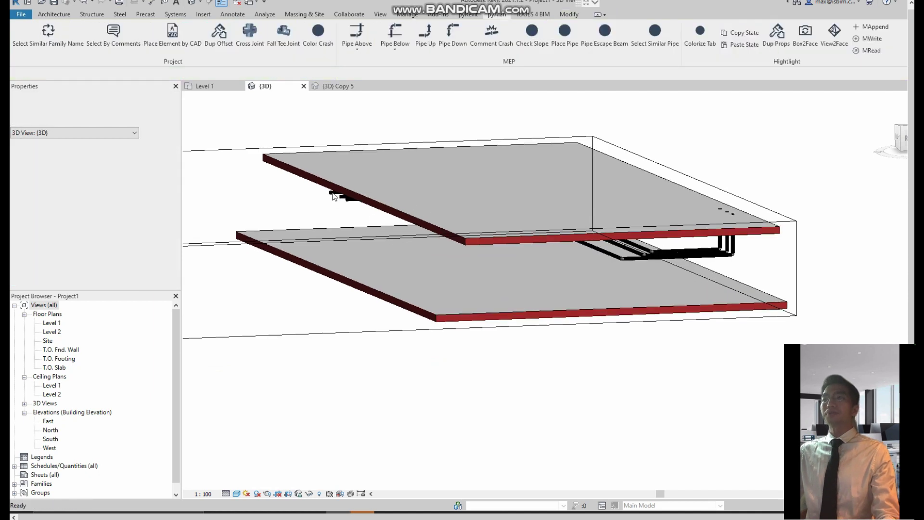
- Run the pyAlan Pipe Above routine against Level 1 and accept the top elevation
shift+middle_drag(332, 196, 606, 322)
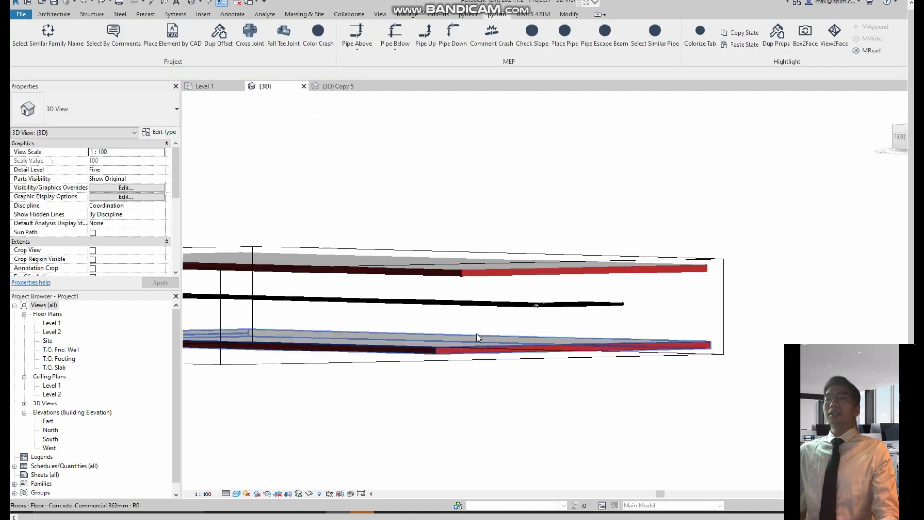
scroll(606, 322, up, 3)
scroll(631, 330, up, 2)
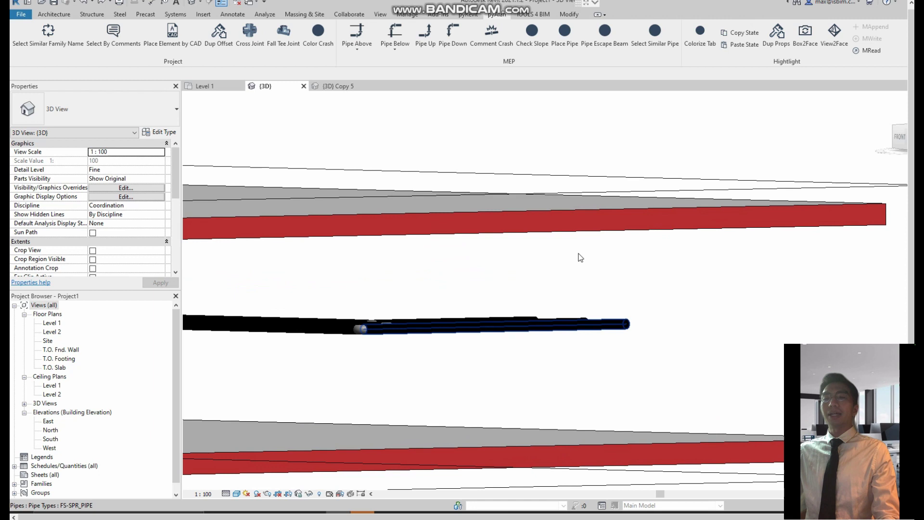
click(357, 50)
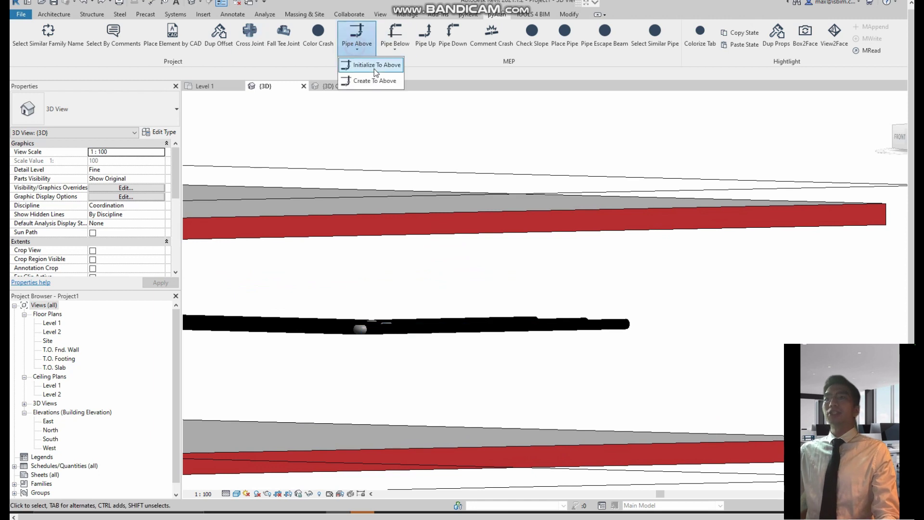
click(373, 76)
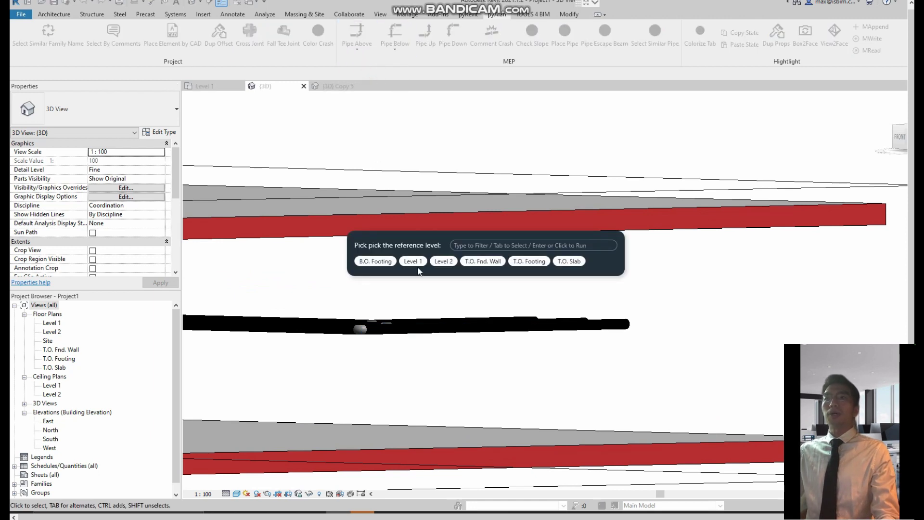
click(417, 264)
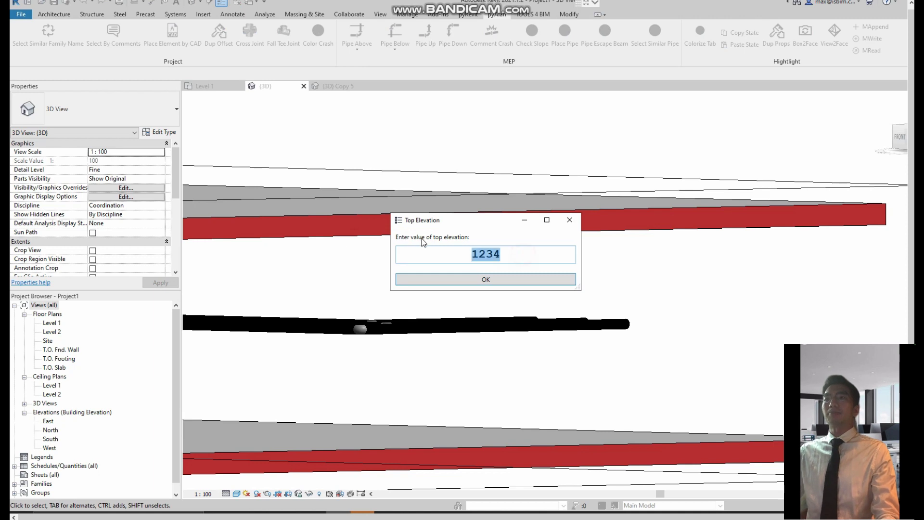
click(499, 280)
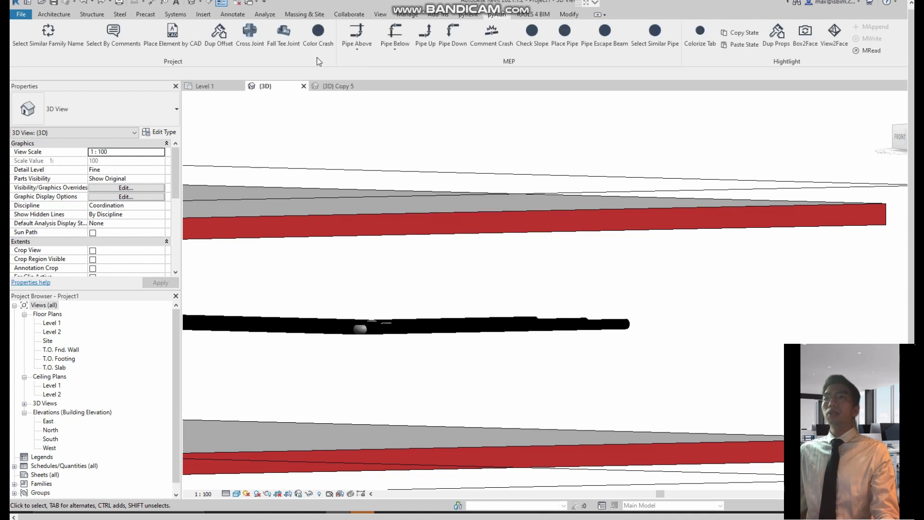
- Run the Pipe Below routine against Level 1 and accept the bottom elevation
click(391, 50)
click(404, 62)
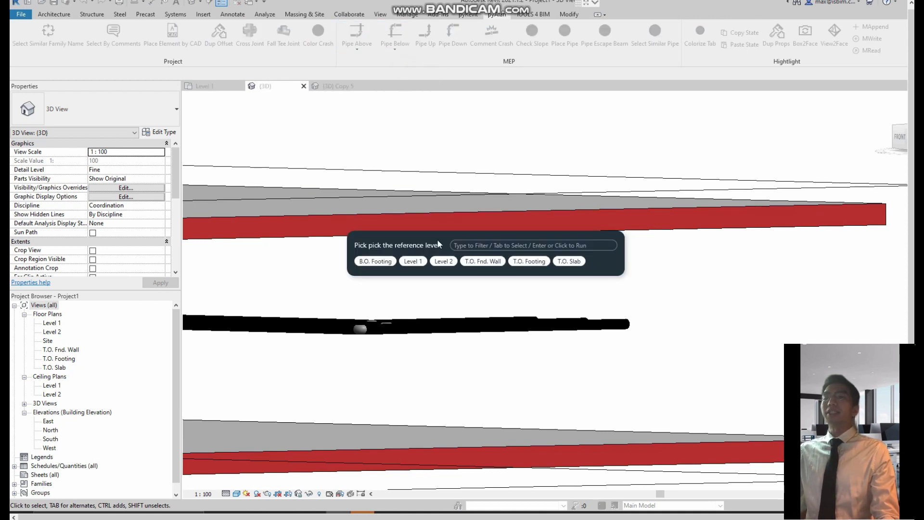
click(414, 264)
text(-400)
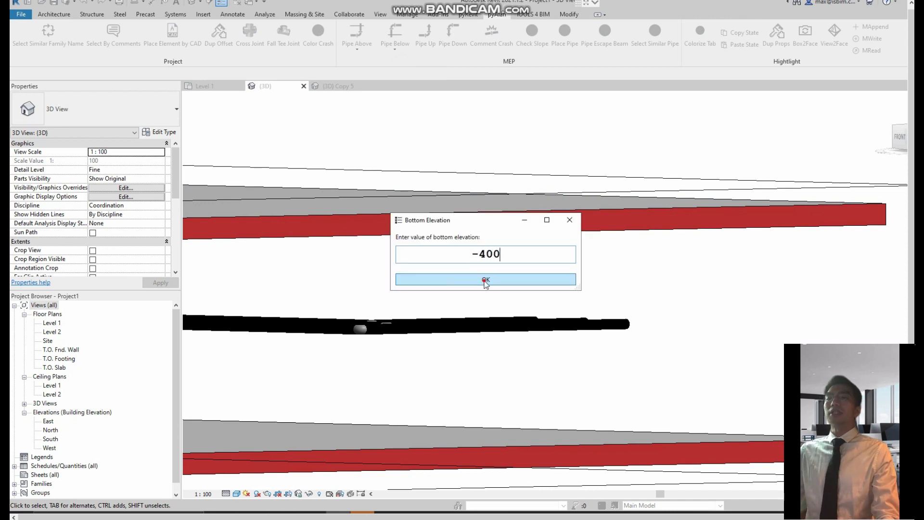
click(485, 280)
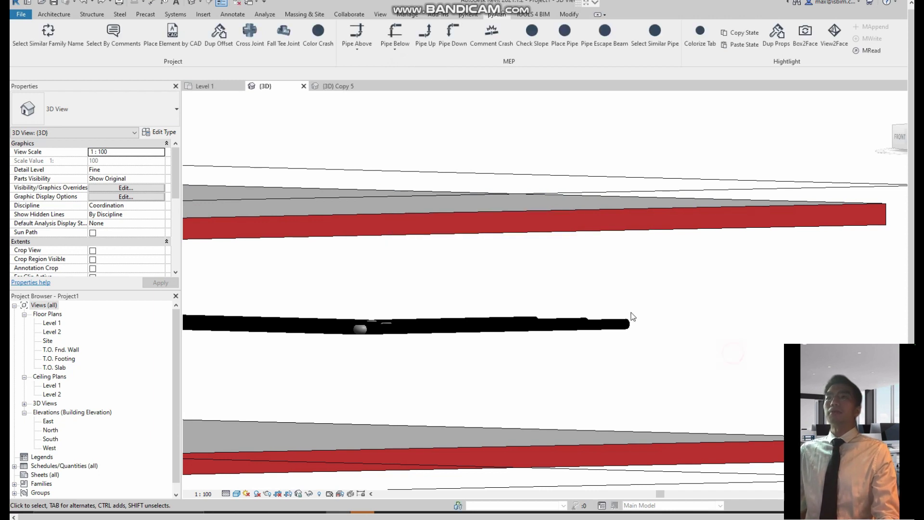
- Stretch the horizontal pipe's end grip to 8727.3 mm, then orbit out to view the whole model
scroll(607, 343, up, 2)
scroll(608, 343, up, 2)
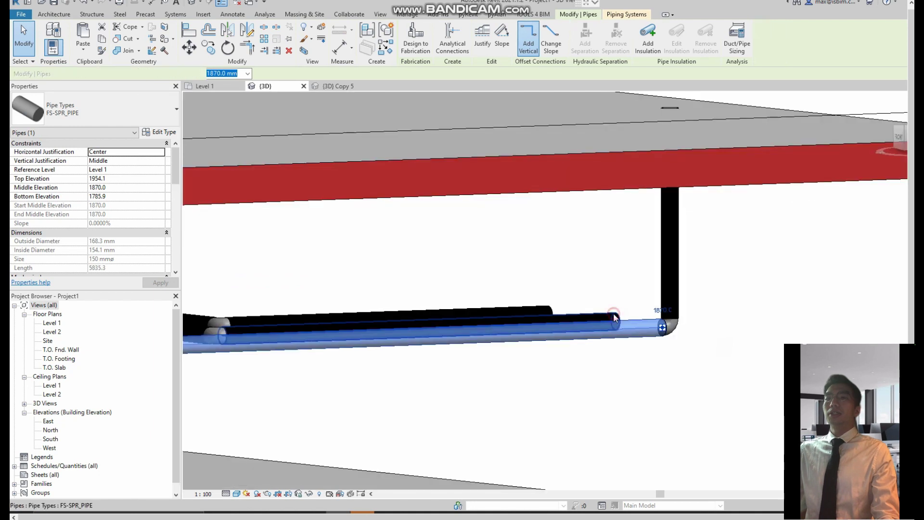
mouse_move(609, 320)
mouse_down()
mouse_move(550, 315)
mouse_move(691, 320)
mouse_up()
scroll(691, 320, down, 3)
scroll(412, 287, up, 5)
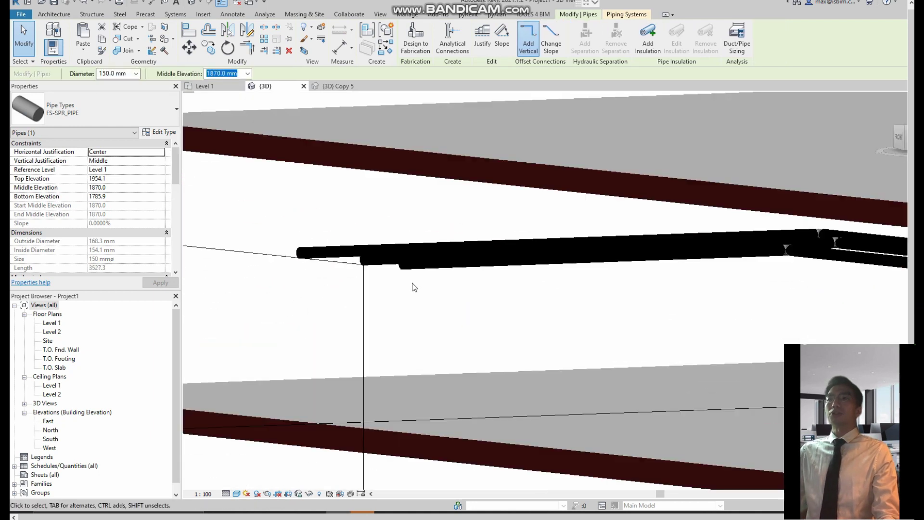
click(381, 262)
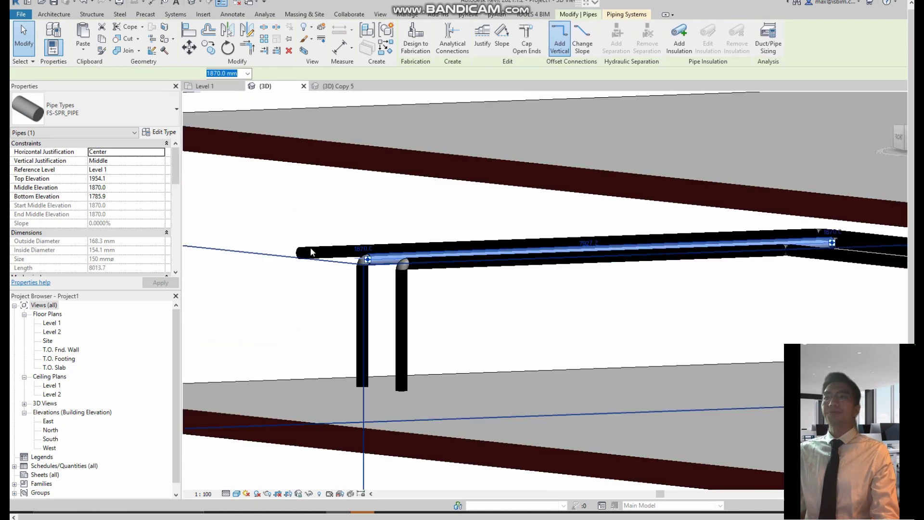
shift+middle_drag(385, 269, 447, 321)
scroll(438, 281, down, 2)
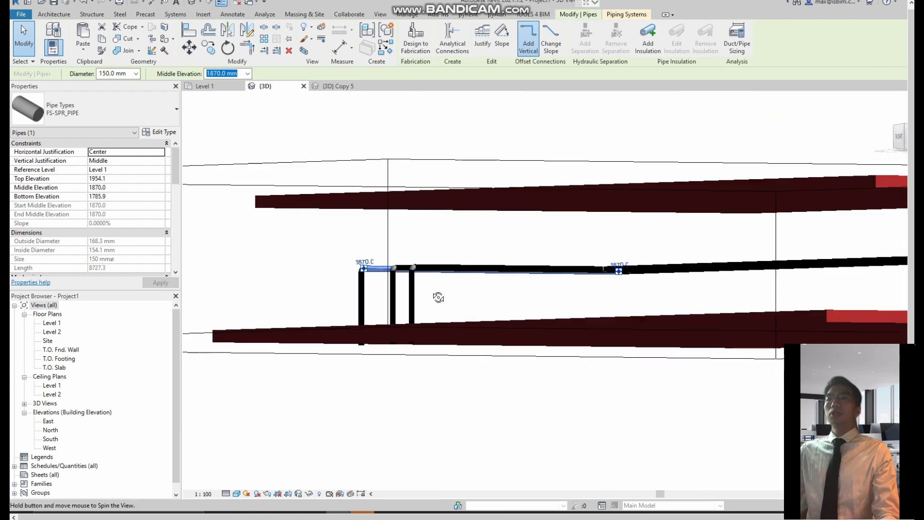
scroll(437, 297, down, 3)
mouse_move(476, 291)
shift+middle_down()
mouse_move(461, 273)
mouse_move(84, 109)
shift+middle_up()
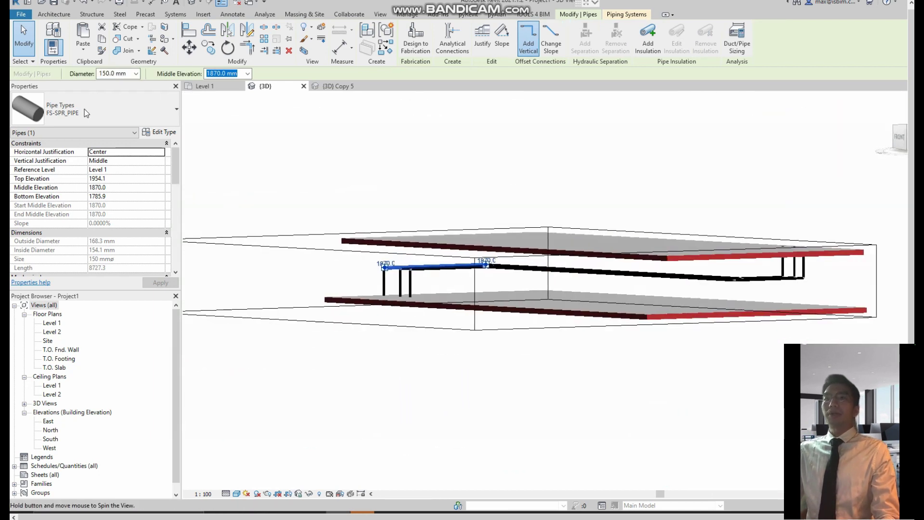